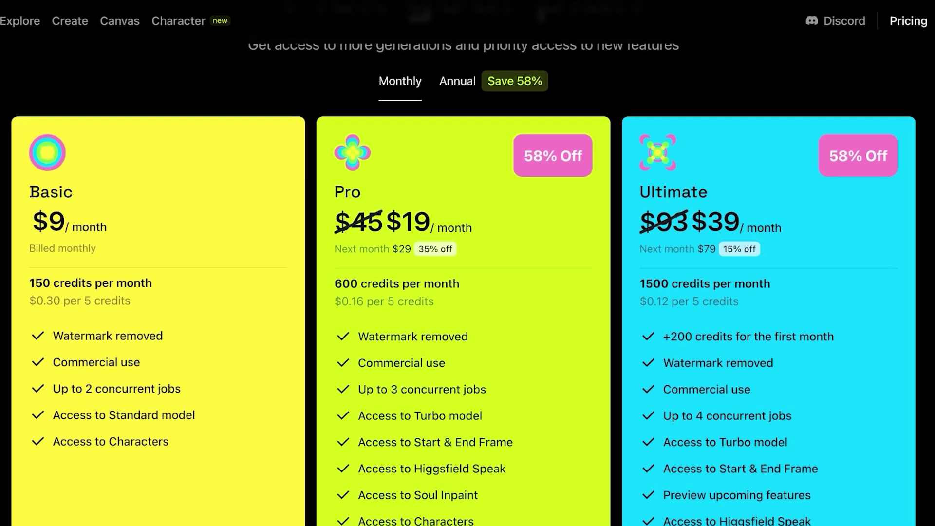
# Step: Look through the Visual Effects presets and their sample clips on the Explore page
pyautogui.scroll(2, 463, 293)
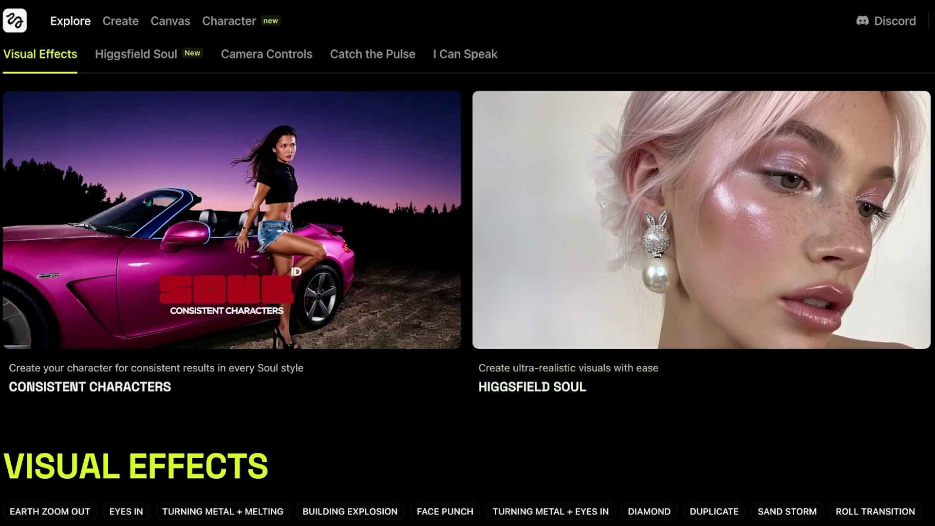
pyautogui.scroll(-1, 468, 292)
pyautogui.scroll(-4, 468, 293)
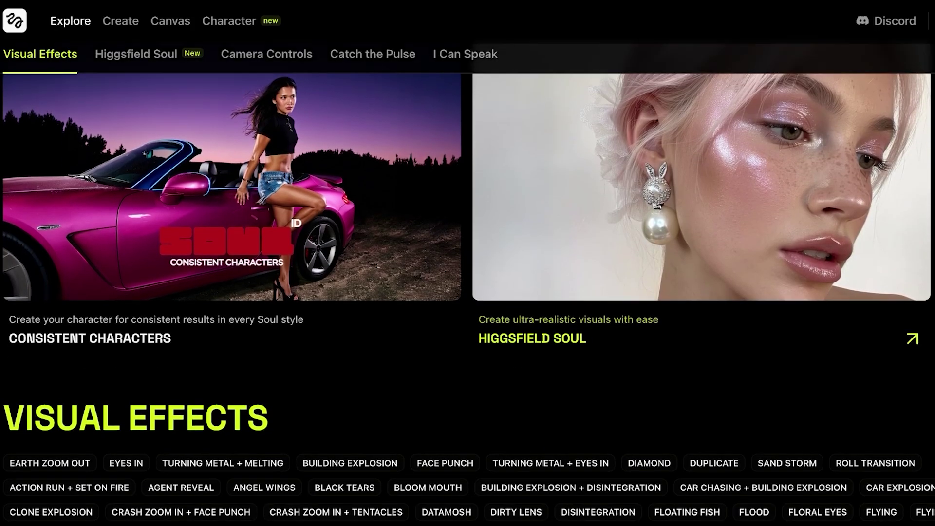
pyautogui.scroll(-3, 467, 293)
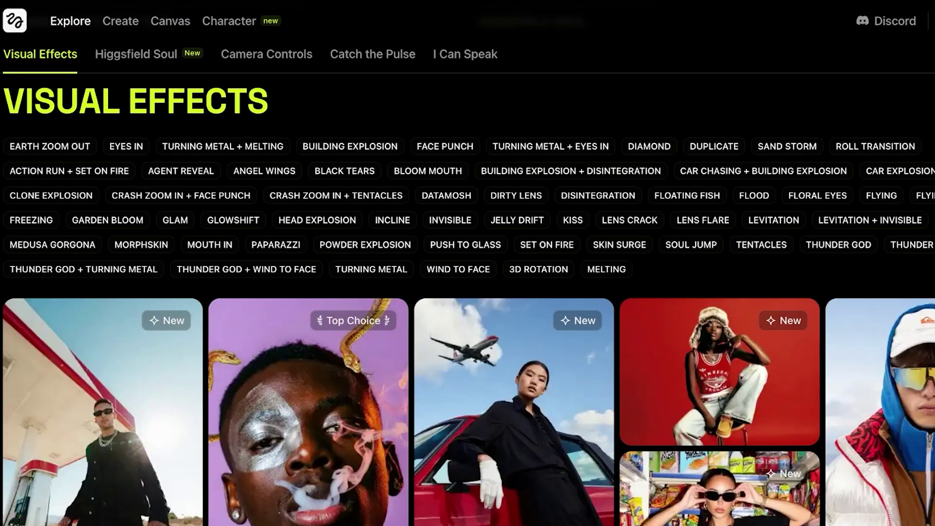
pyautogui.scroll(-3, 468, 293)
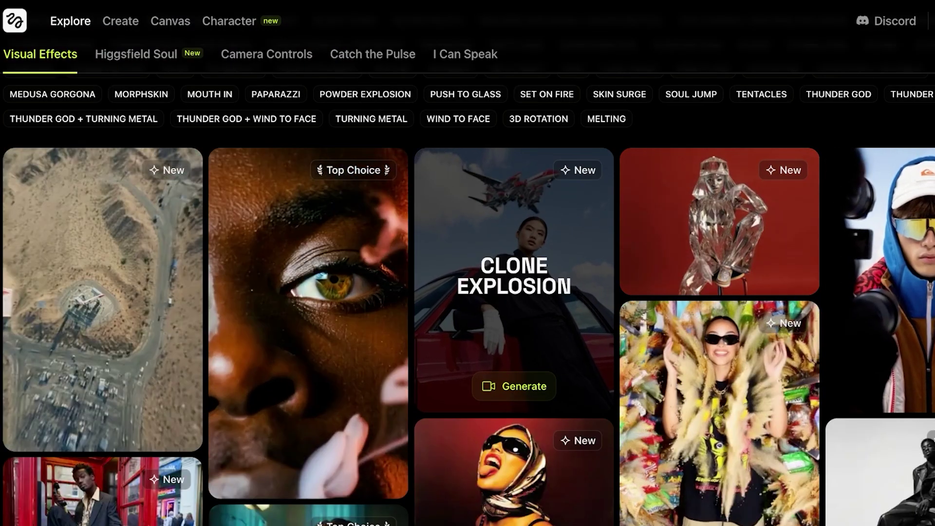
pyautogui.scroll(-10, 468, 292)
pyautogui.scroll(-2, 468, 292)
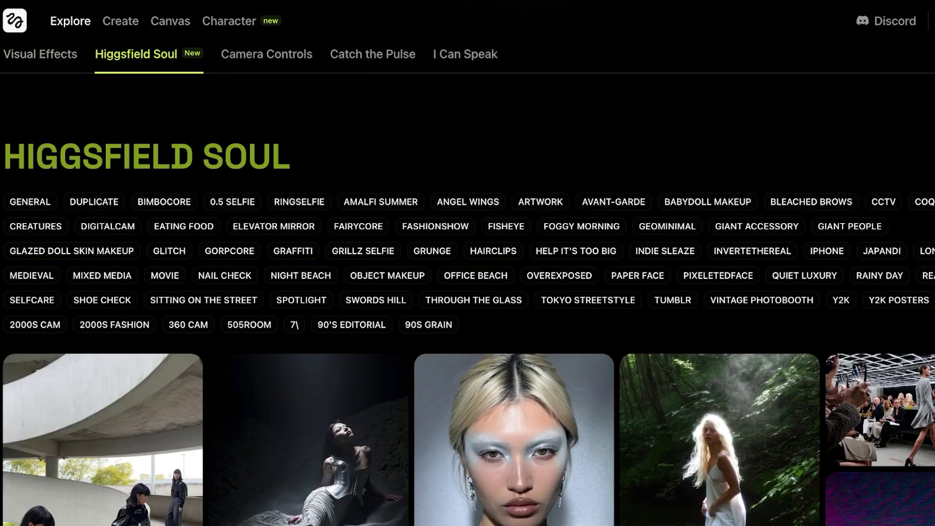
pyautogui.scroll(10, 468, 263)
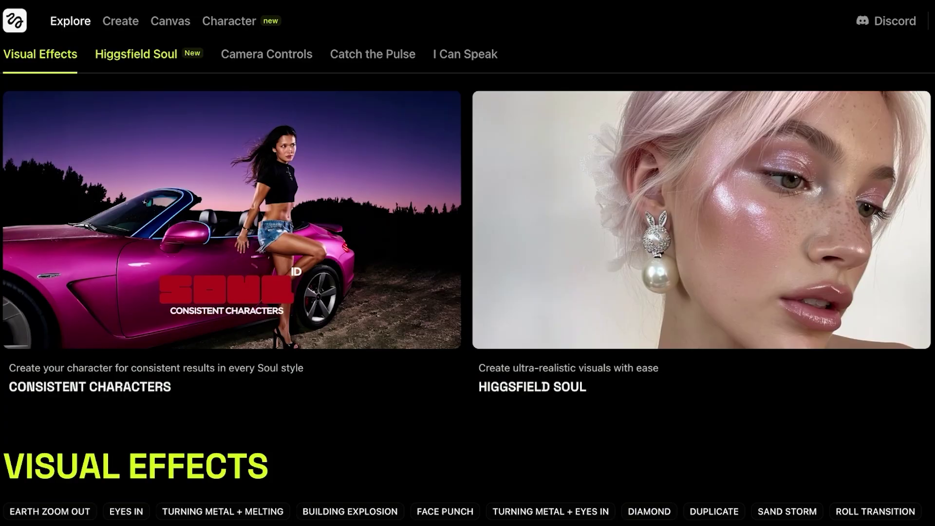
# Step: Open the Higgsfield Soul category on the Explore page and look through its style presets and sample photos
pyautogui.click(135, 54)
pyautogui.scroll(-3, 467, 292)
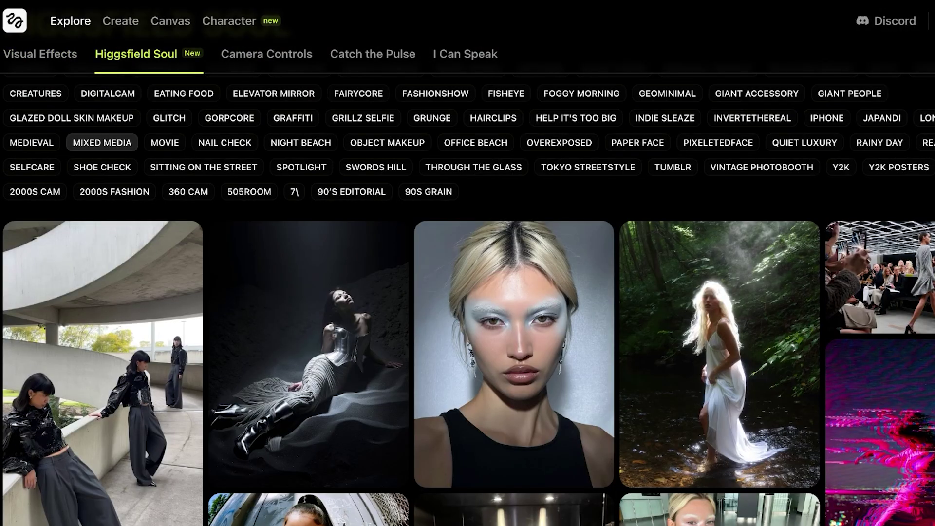
pyautogui.scroll(-3, 467, 292)
pyautogui.scroll(-2, 468, 292)
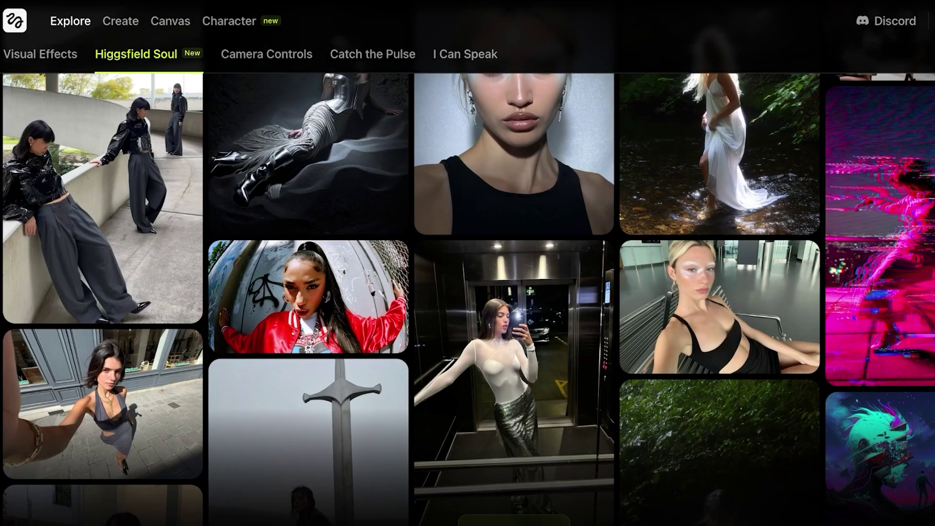
pyautogui.scroll(-5, 467, 293)
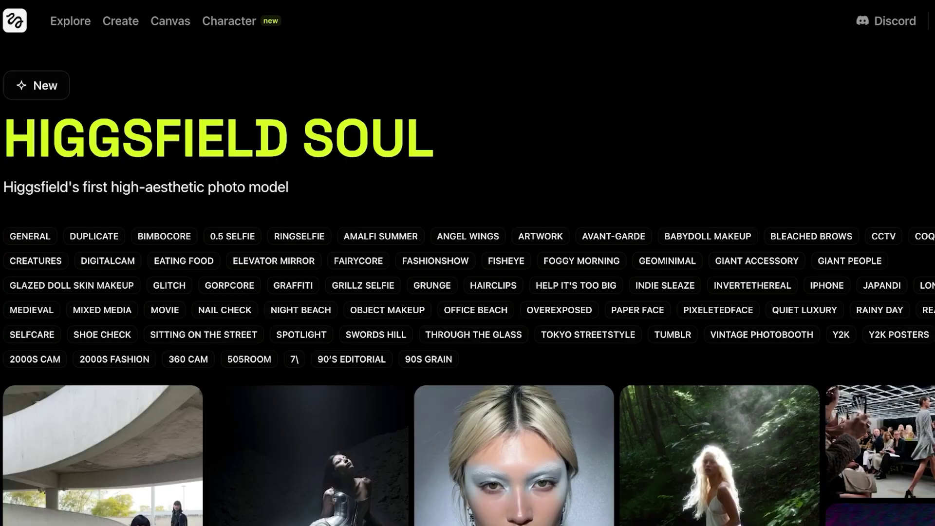
# Step: Examine the style list and the sample photo gallery on the dedicated Higgsfield Soul page
pyautogui.scroll(-4, 467, 292)
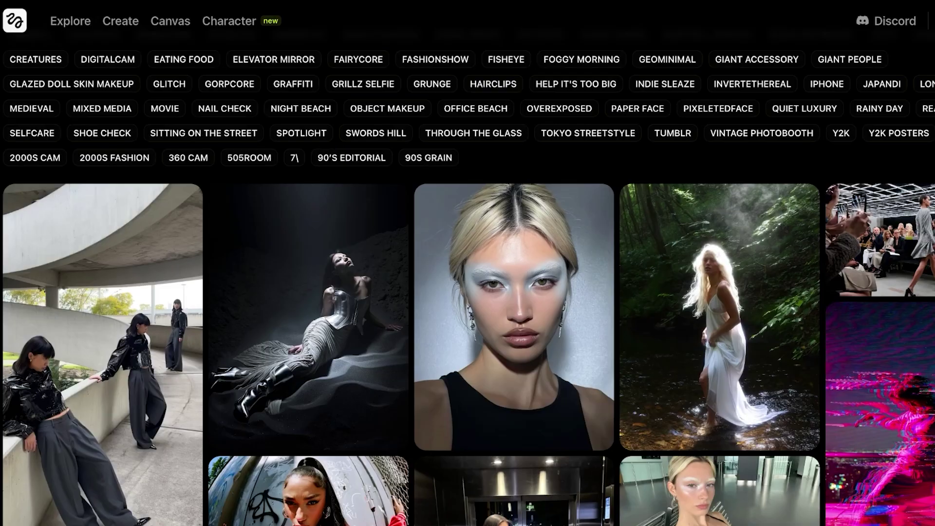
pyautogui.scroll(-2, 468, 292)
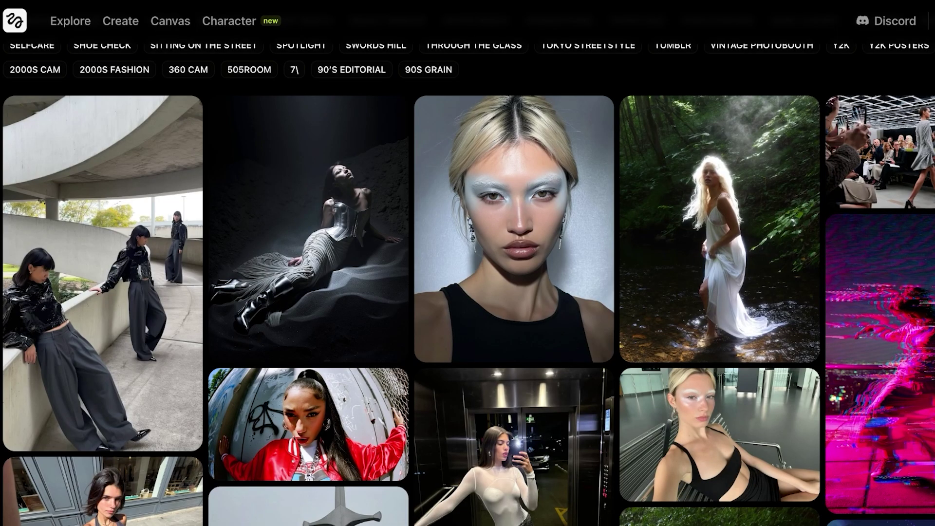
pyautogui.scroll(1, 468, 292)
pyautogui.scroll(5, 467, 292)
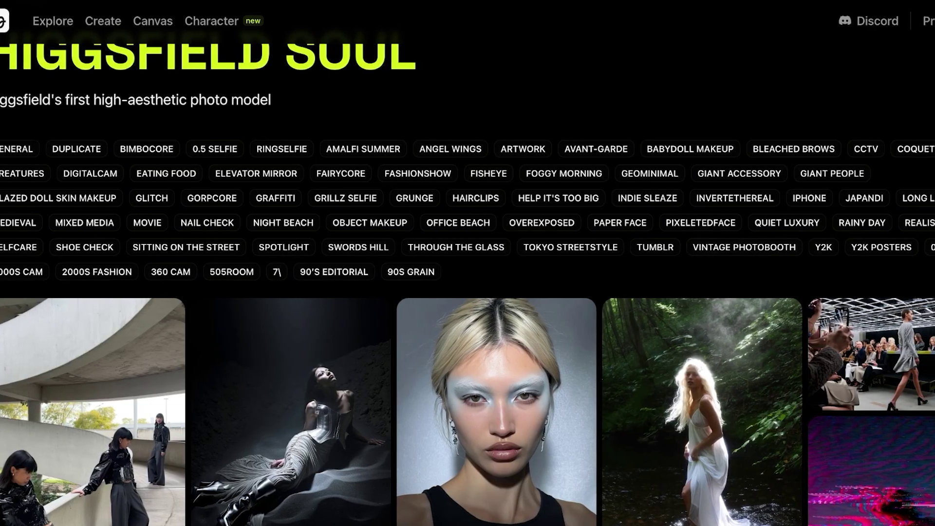
pyautogui.scroll(-8, 467, 292)
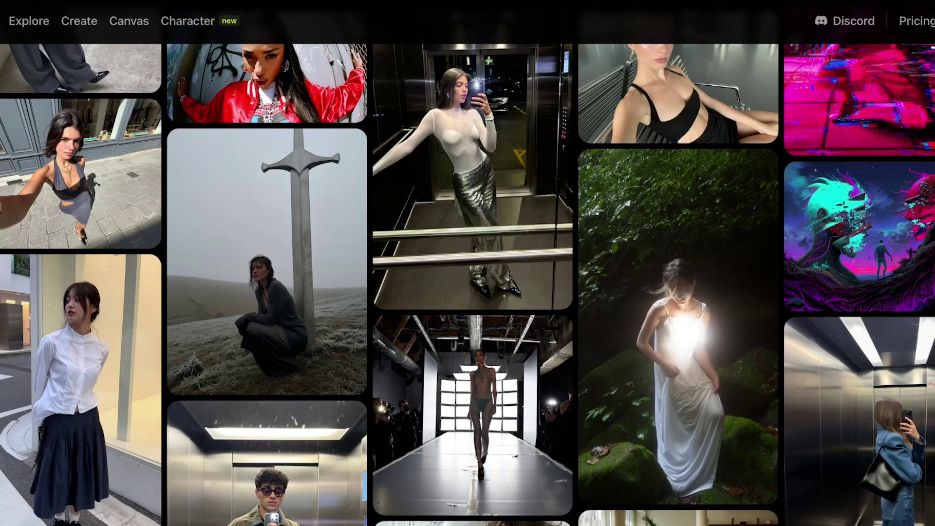
pyautogui.scroll(-8, 467, 292)
pyautogui.scroll(-2, 467, 292)
pyautogui.scroll(9, 467, 292)
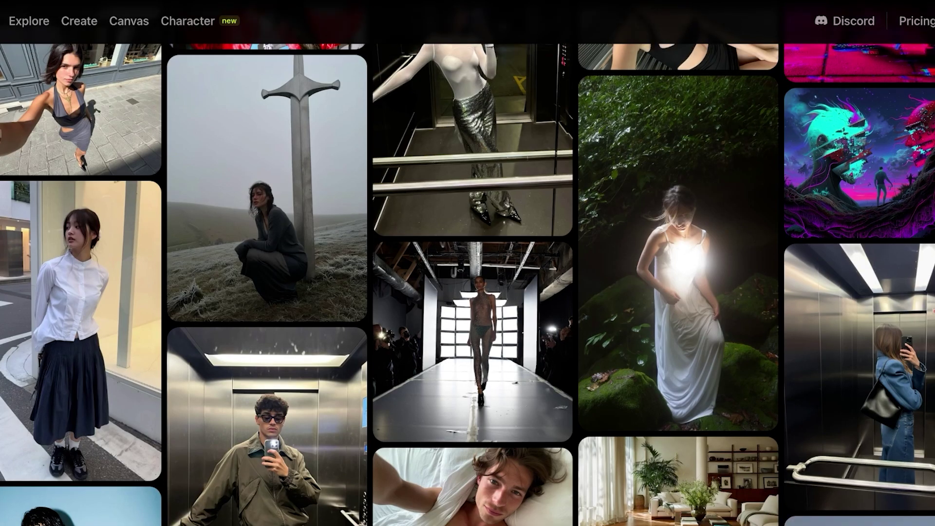
pyautogui.scroll(-7, 468, 292)
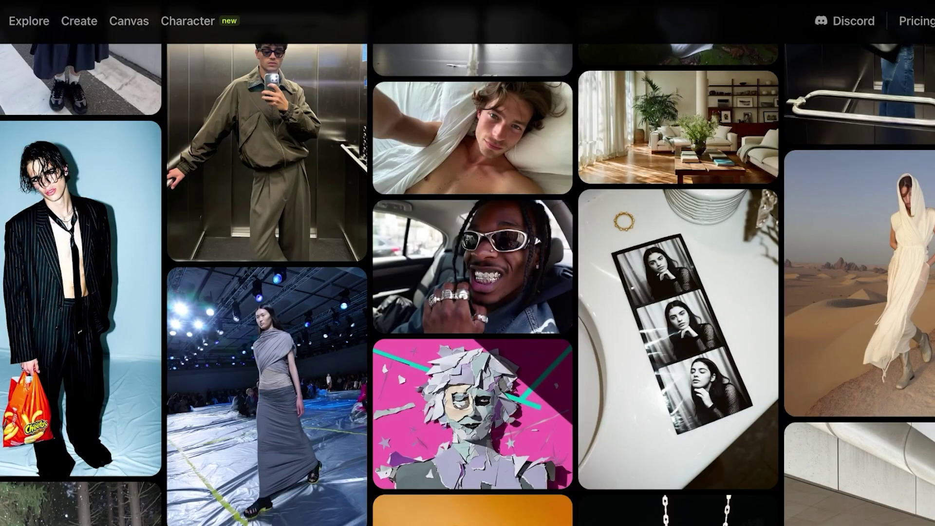
pyautogui.scroll(-4, 467, 292)
pyautogui.scroll(-2, 467, 293)
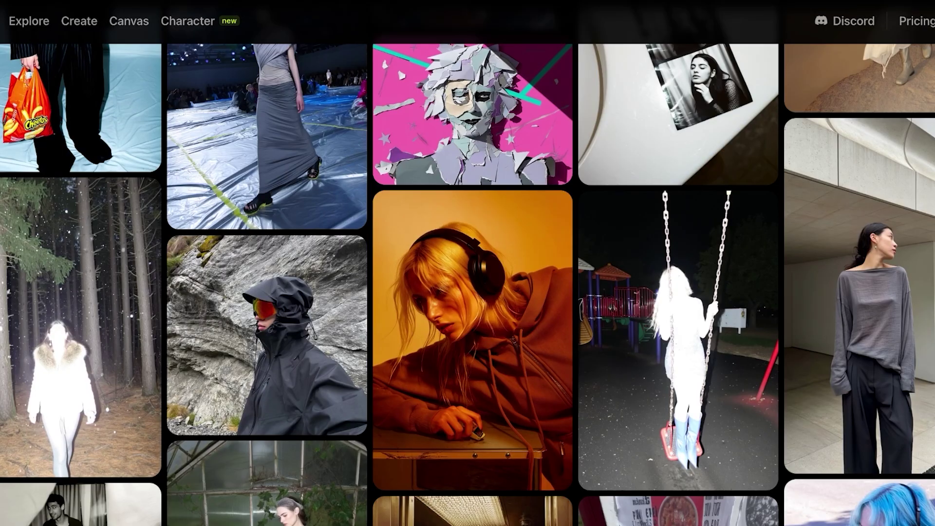
pyautogui.scroll(-8, 468, 292)
pyautogui.scroll(4, 467, 292)
pyautogui.scroll(-10, 467, 292)
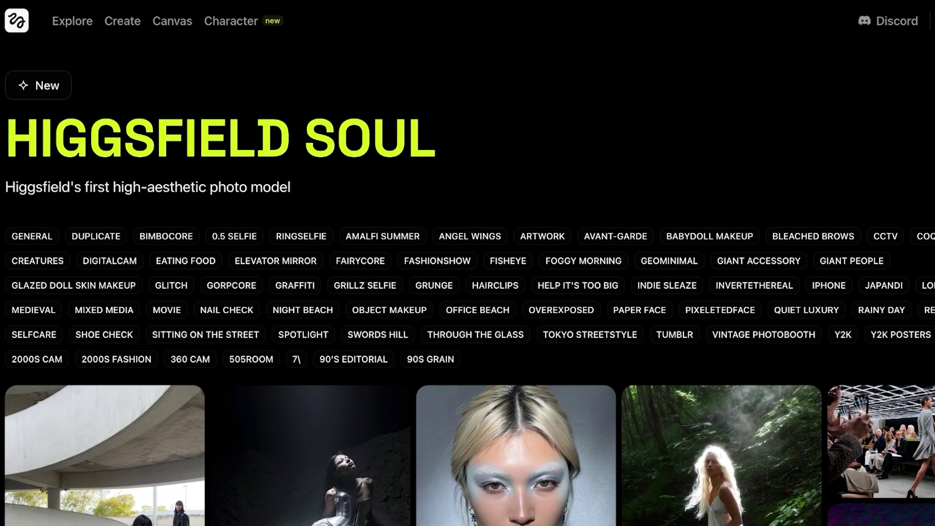
# Step: Go to the image creation page and look through the previously generated images
pyautogui.moveTo(122, 21)
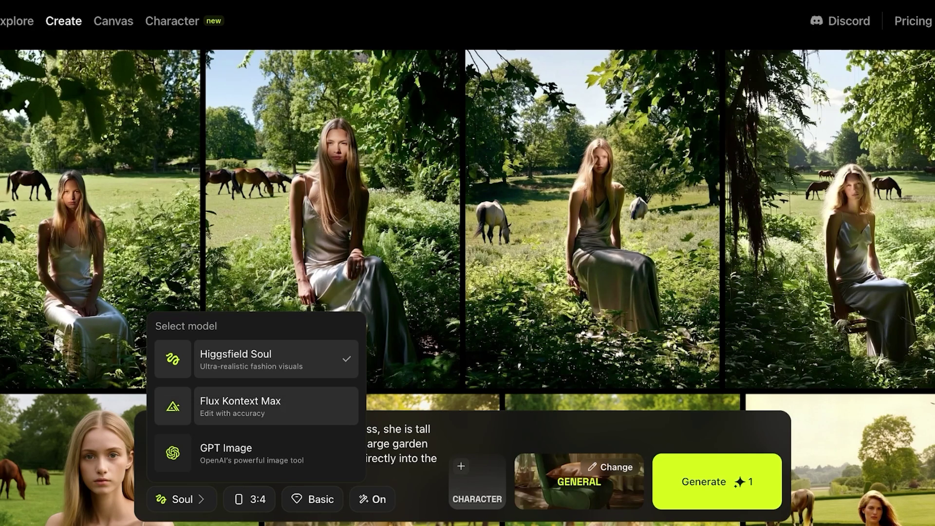
pyautogui.press('Escape')
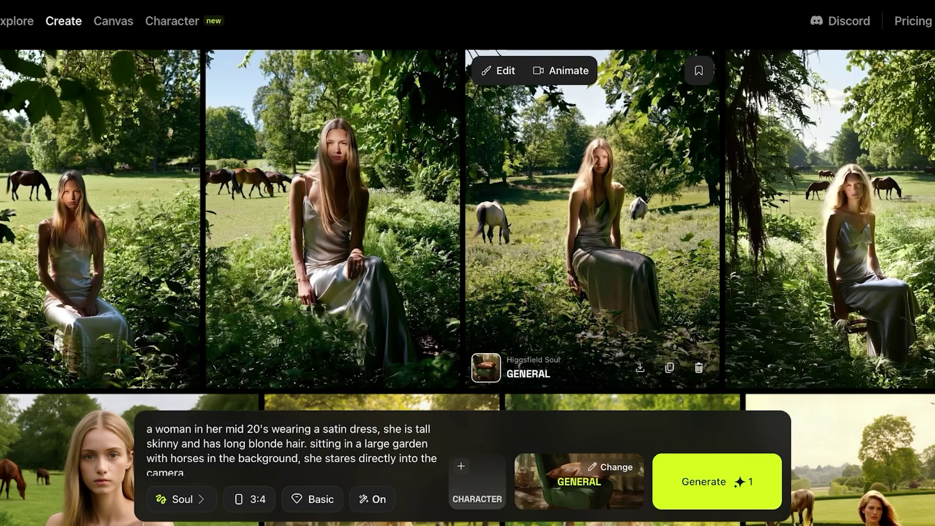
pyautogui.scroll(-12, 593, 219)
pyautogui.scroll(-9, 818, 219)
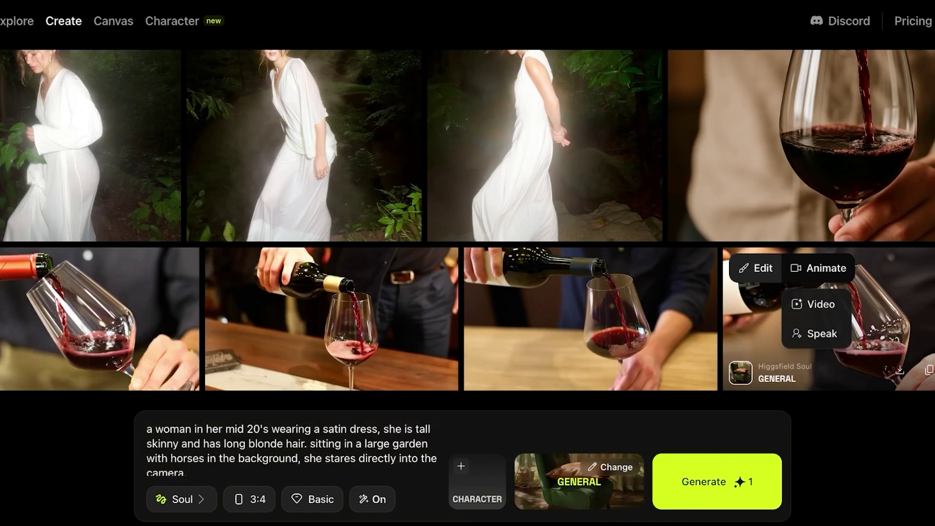
pyautogui.scroll(4, 545, 219)
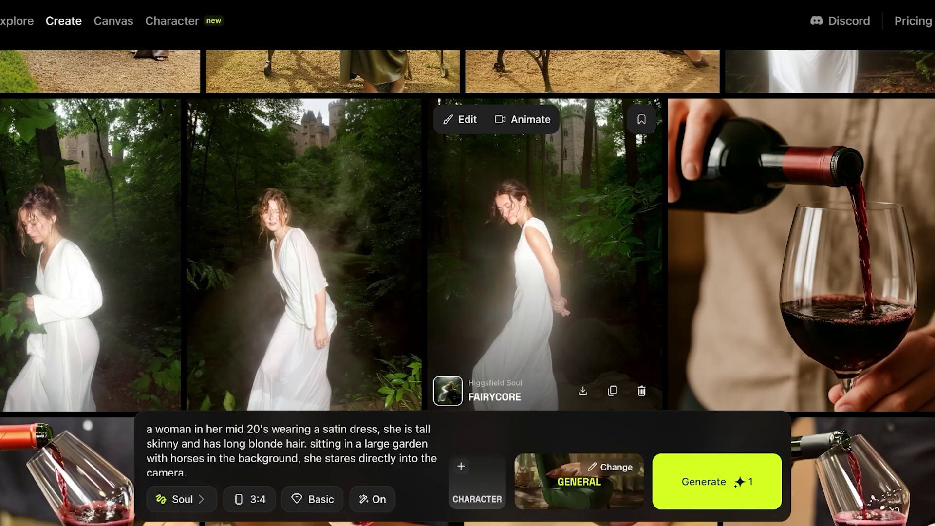
pyautogui.scroll(8, 544, 253)
pyautogui.scroll(-8, 544, 254)
# Step: Open the Fairycore image of the woman in a sleeveless white dress and read its full prompt
pyautogui.click(544, 254)
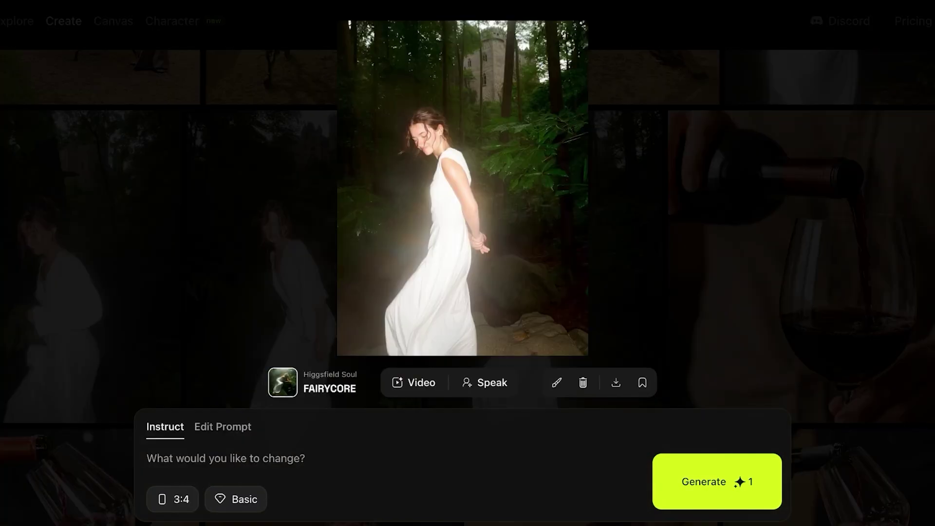
pyautogui.click(222, 427)
pyautogui.scroll(-1, 392, 436)
pyautogui.scroll(1, 392, 436)
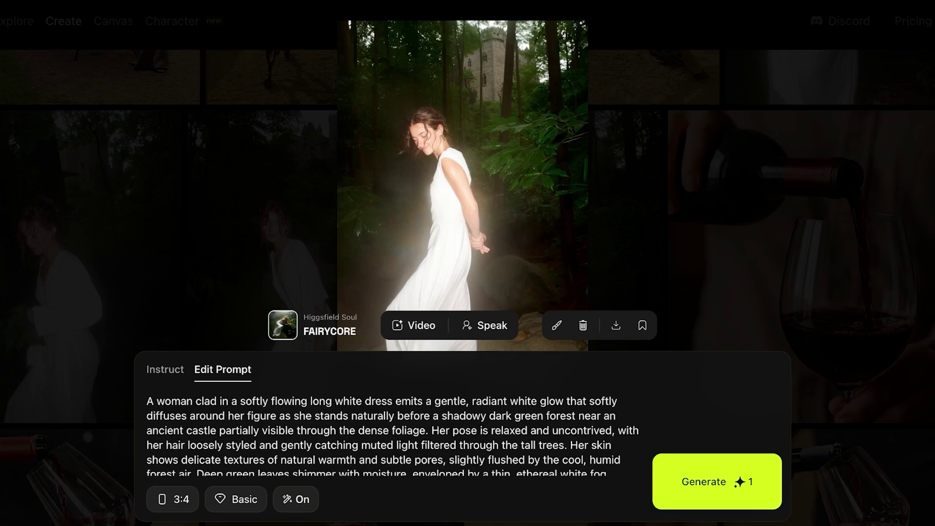
pyautogui.scroll(-3, 393, 434)
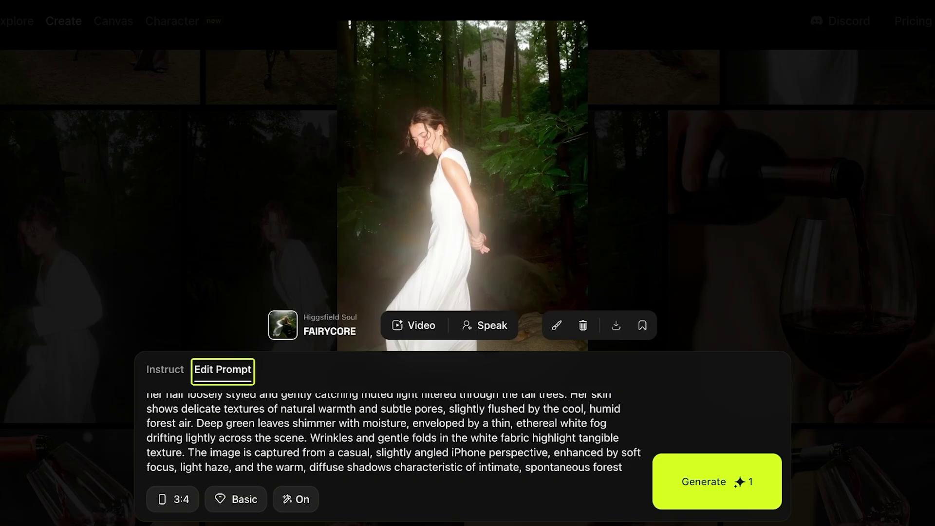
pyautogui.press('Escape')
# Step: Compare the generated satin-dress portraits with horses in the gallery and view the selectable image models
pyautogui.scroll(4, 467, 236)
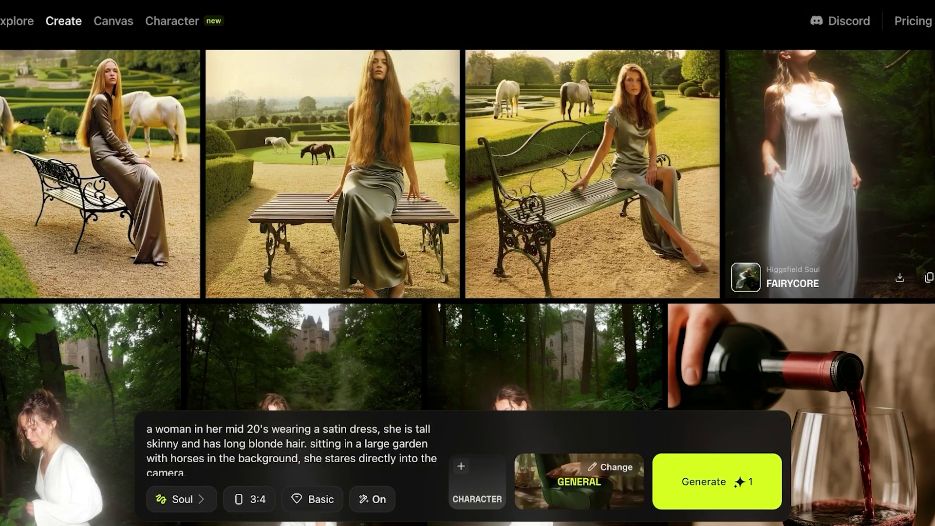
pyautogui.scroll(4, 467, 288)
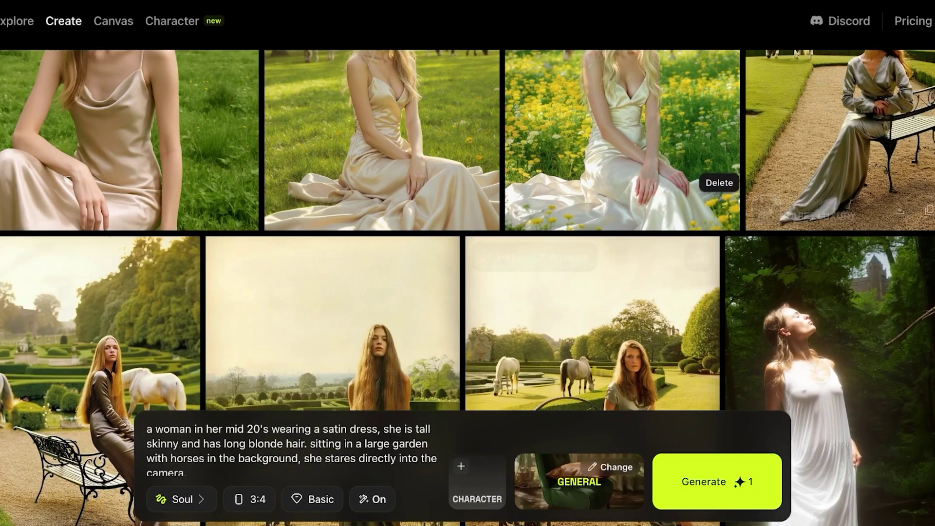
pyautogui.scroll(4, 595, 317)
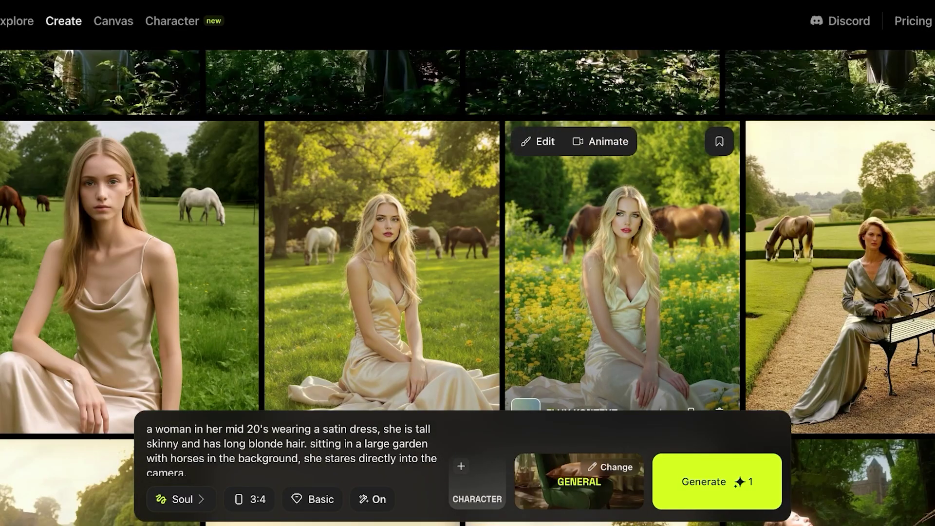
pyautogui.scroll(-2, 624, 243)
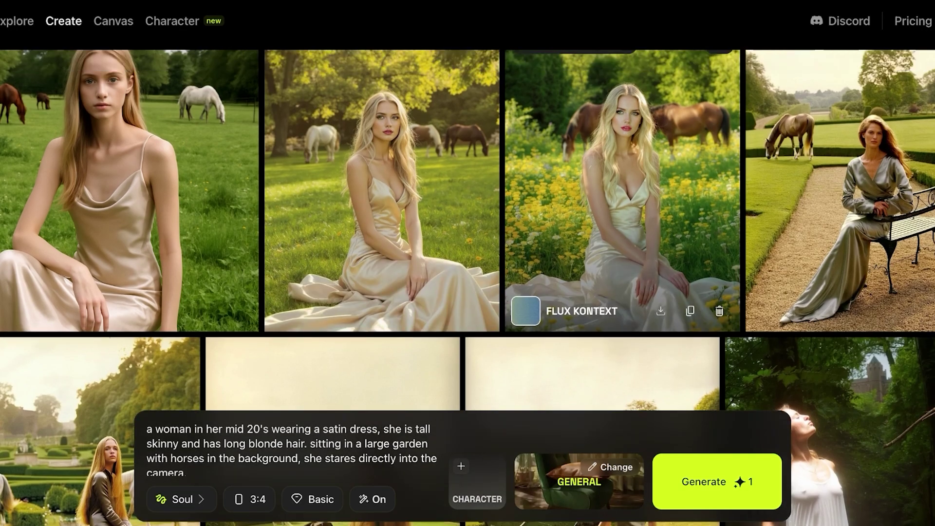
pyautogui.scroll(1, 382, 204)
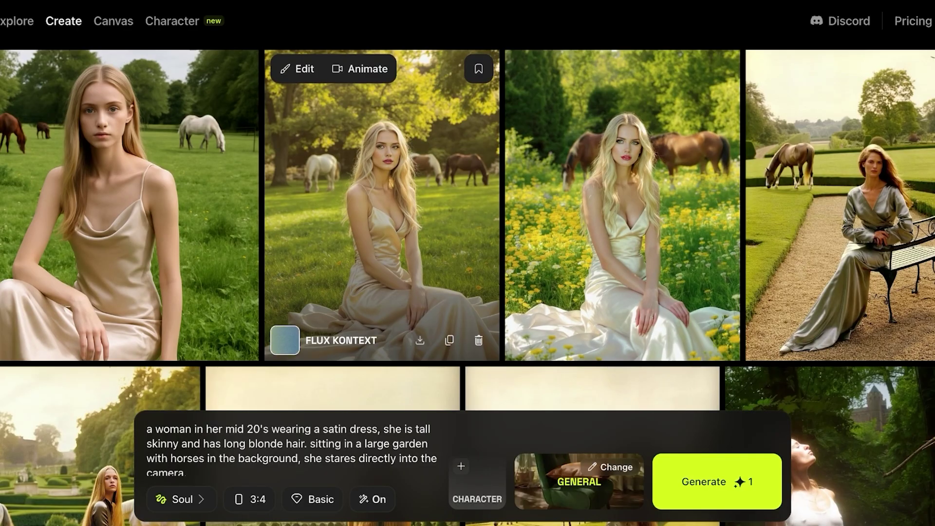
pyautogui.click(181, 499)
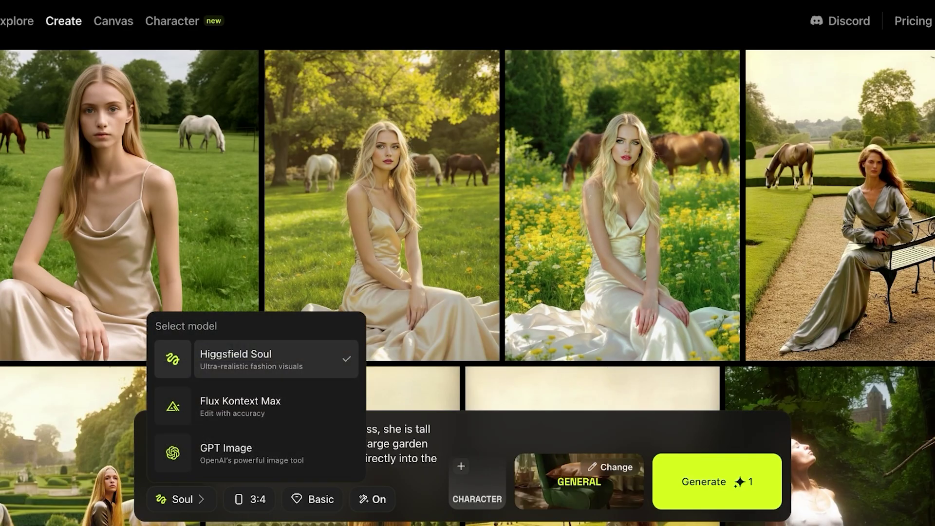
pyautogui.click(382, 204)
# Step: View the Quiet Luxury bench portrait and the Flux Kontext flower-meadow portrait enlarged to compare them
pyautogui.click(840, 204)
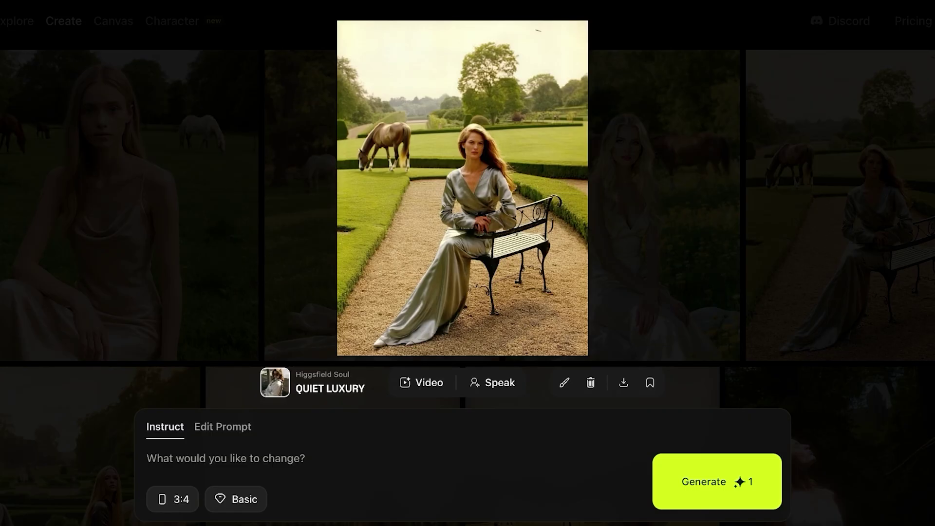
pyautogui.press('Escape')
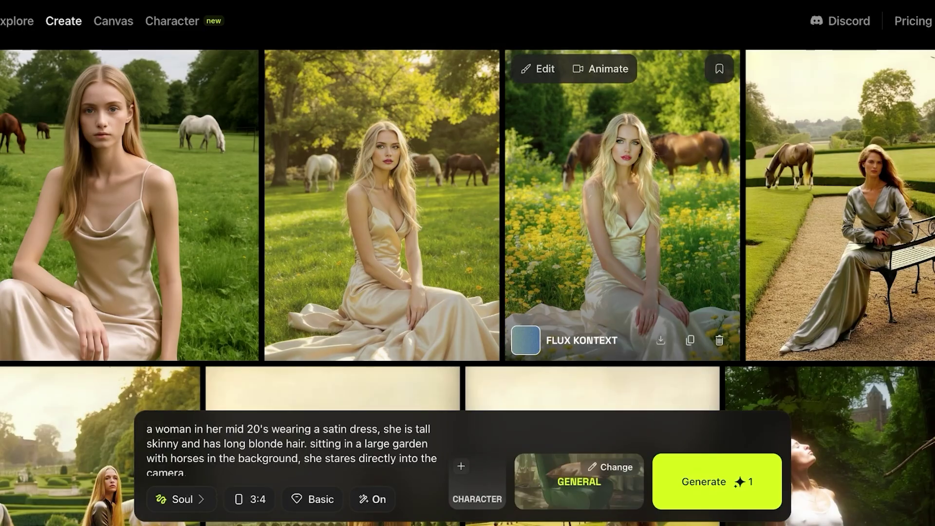
pyautogui.click(621, 205)
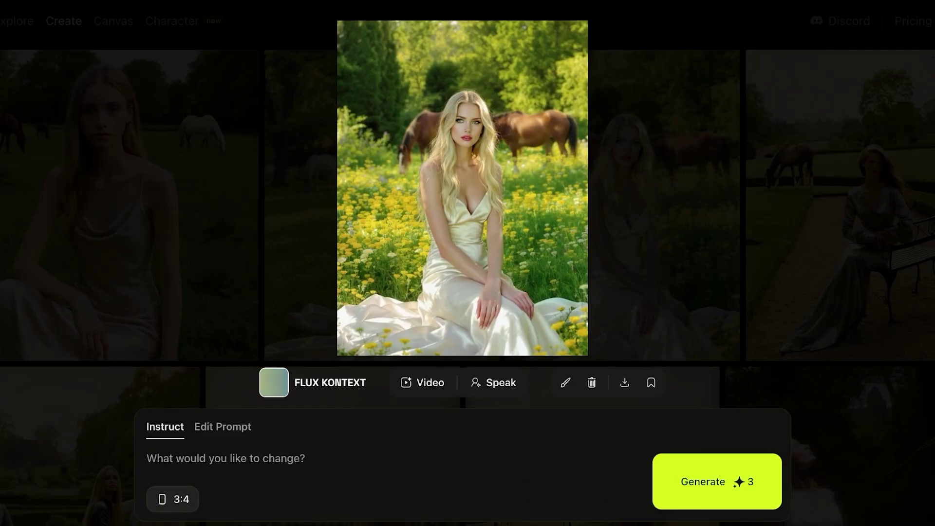
pyautogui.press('Escape')
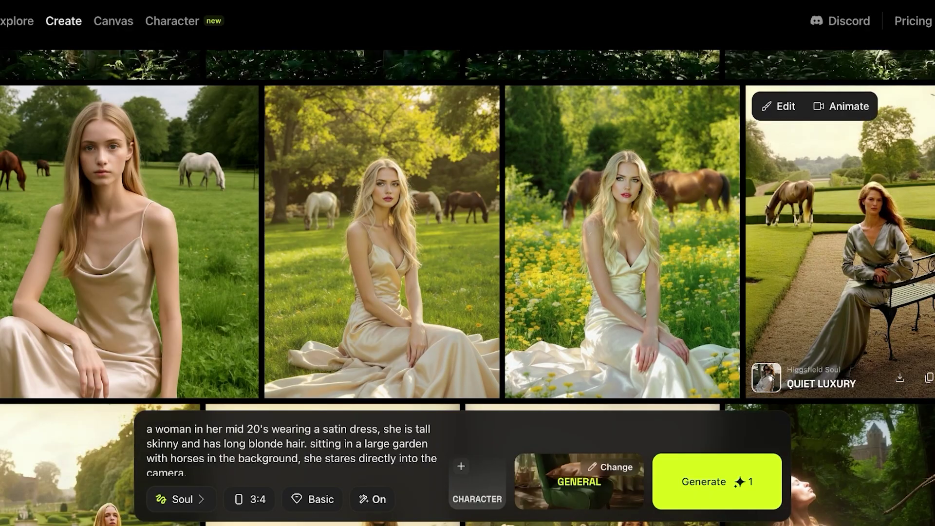
pyautogui.scroll(3, 840, 292)
pyautogui.scroll(-3, 840, 292)
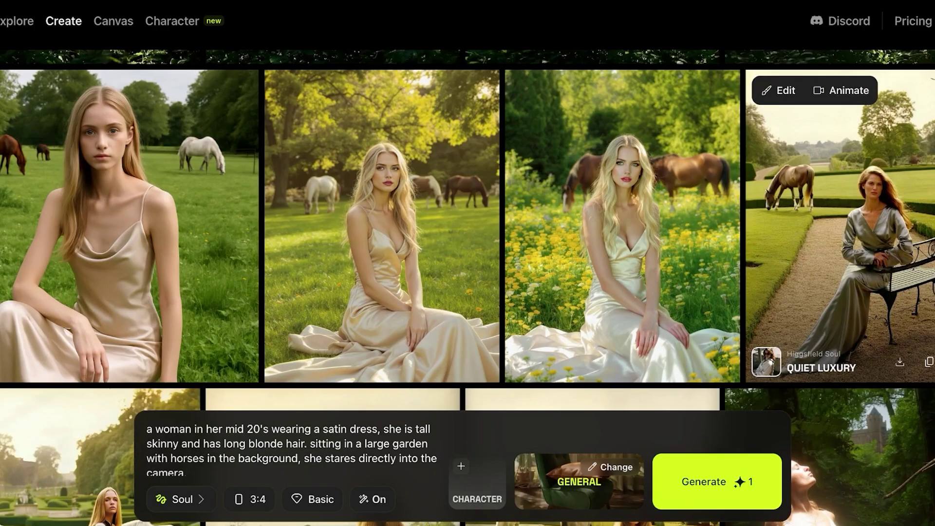
# Step: View the GPT portrait of the woman in the green horse meadow enlarged, and return to the newest gallery images
pyautogui.click(129, 242)
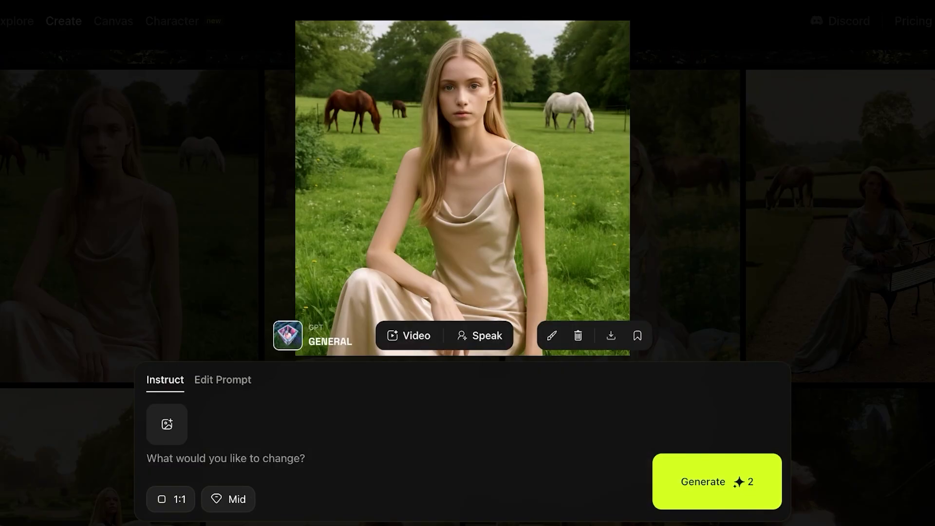
pyautogui.press('Escape')
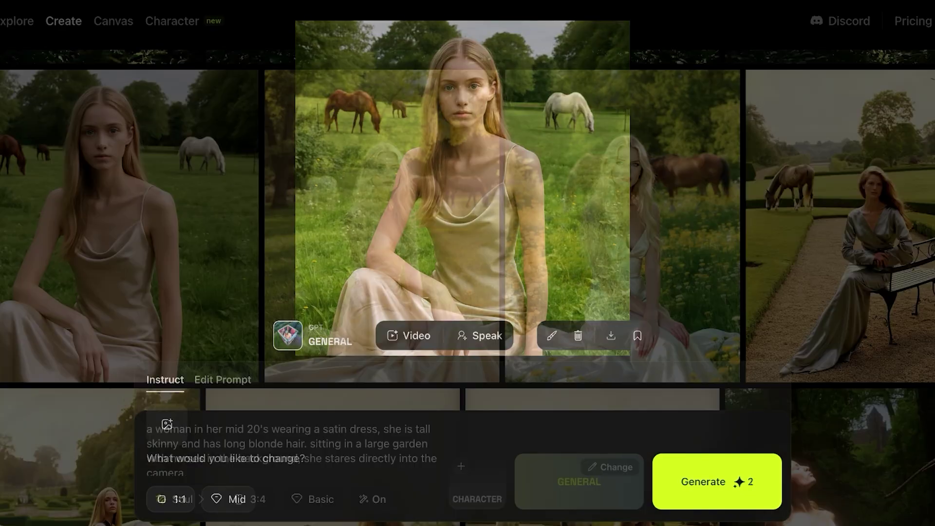
pyautogui.scroll(2, 467, 287)
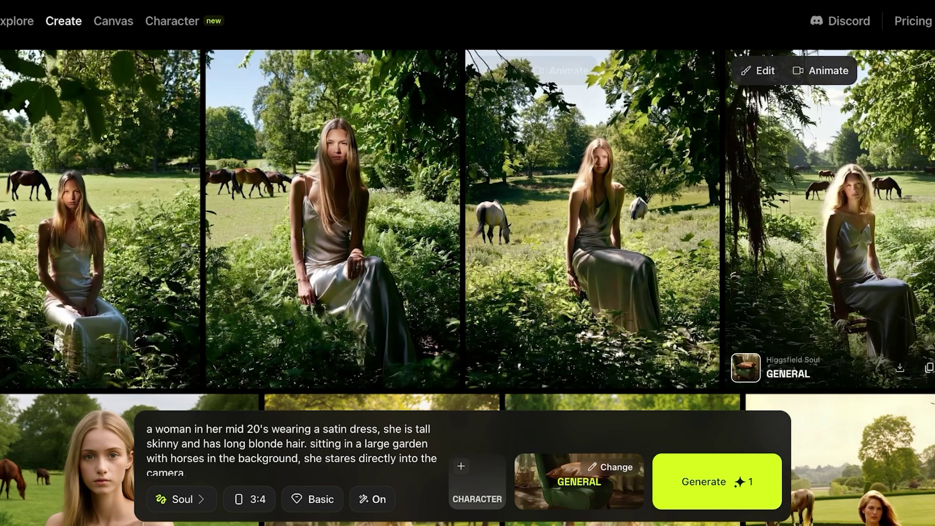
# Step: Clear the scene prompt and set the aspect ratio to 16:9, keeping the quality at Basic
pyautogui.hotkey('ctrl', 'a')
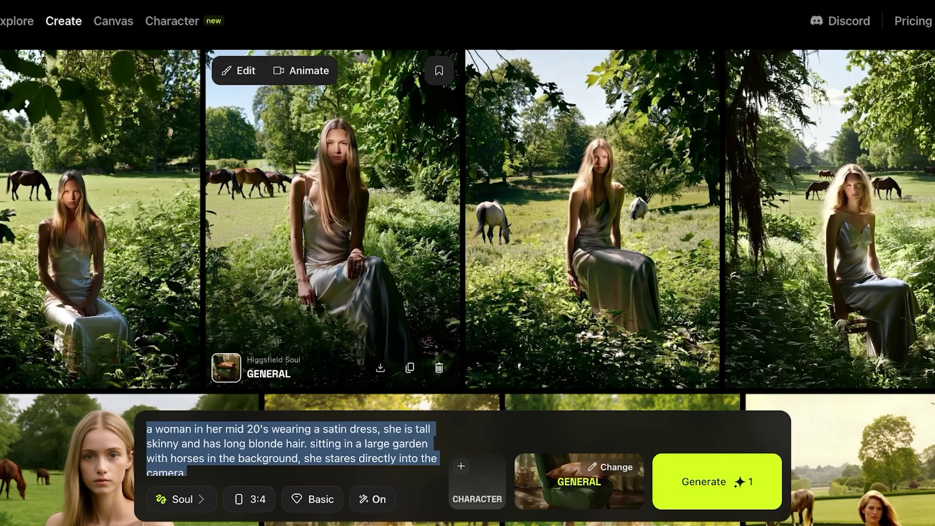
pyautogui.press('BackSpace')
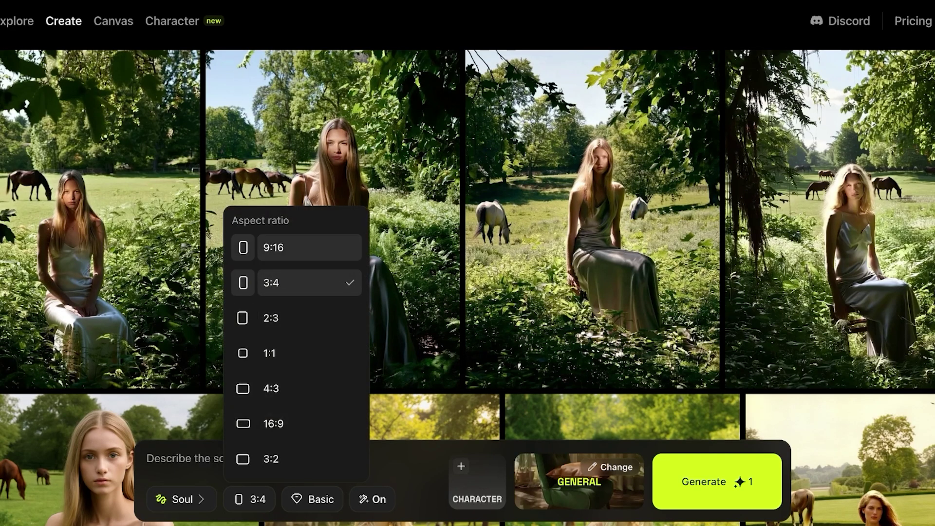
pyautogui.click(309, 423)
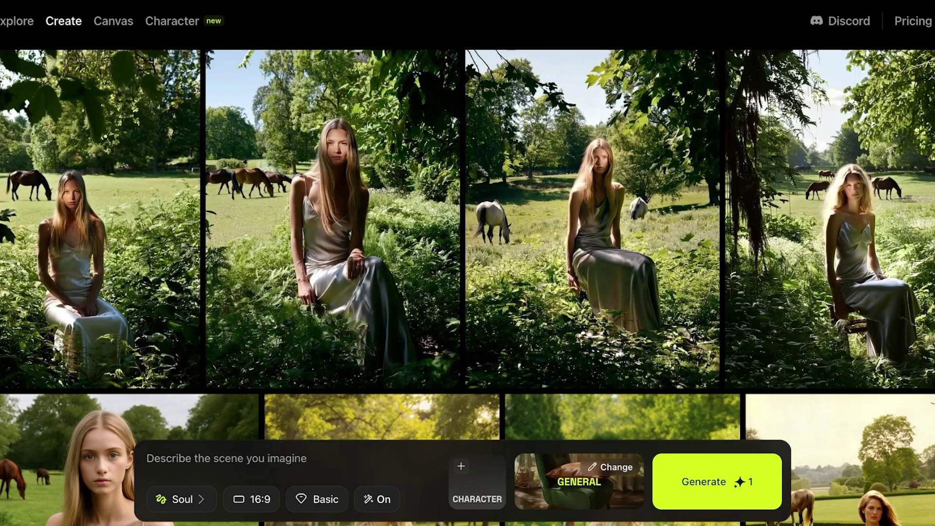
pyautogui.click(317, 498)
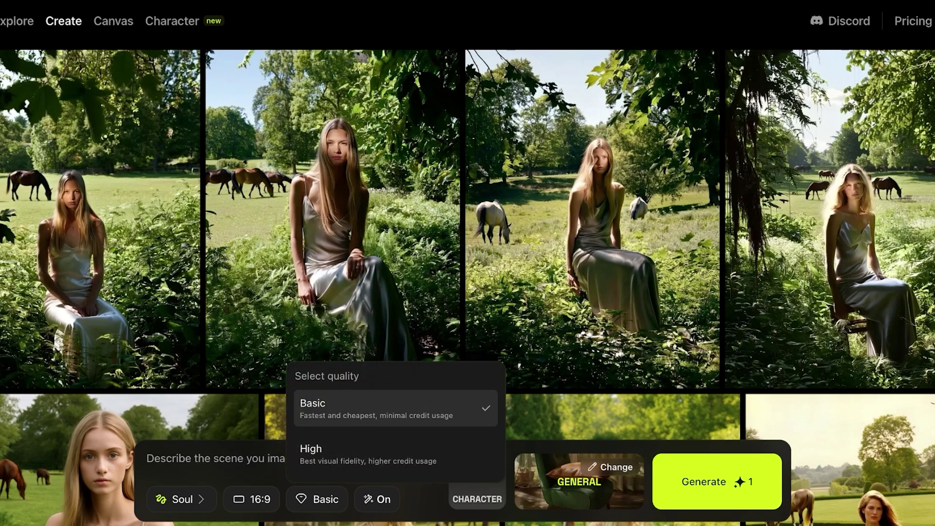
pyautogui.click(377, 498)
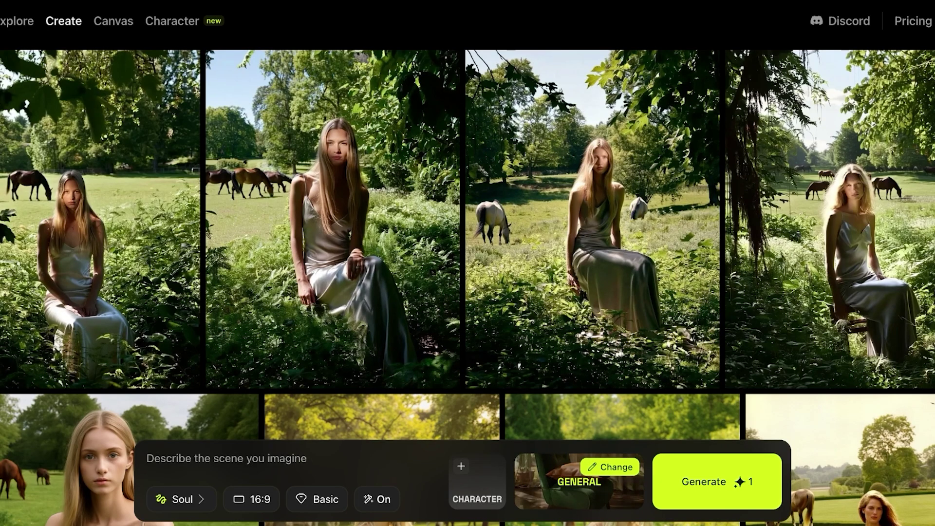
# Step: Browse the visual styles and apply the Mixed Media style
pyautogui.click(610, 467)
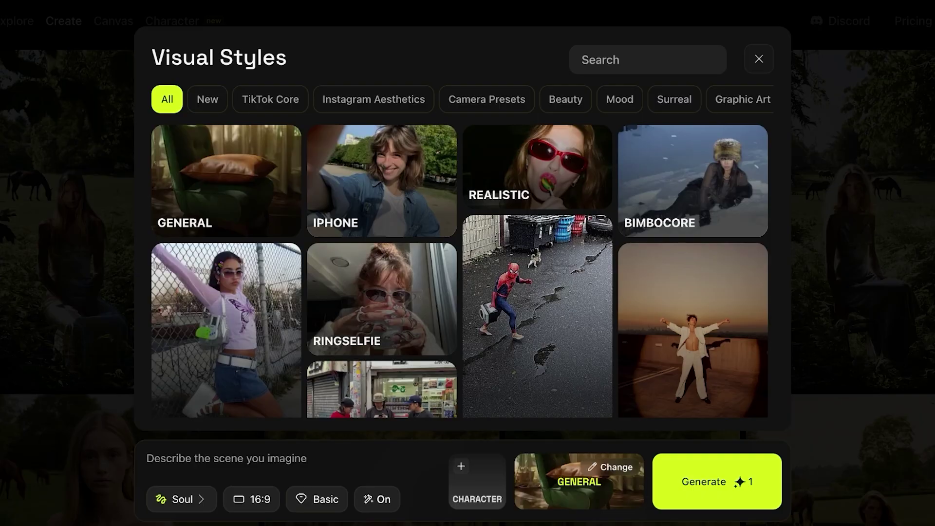
pyautogui.scroll(-20, 460, 271)
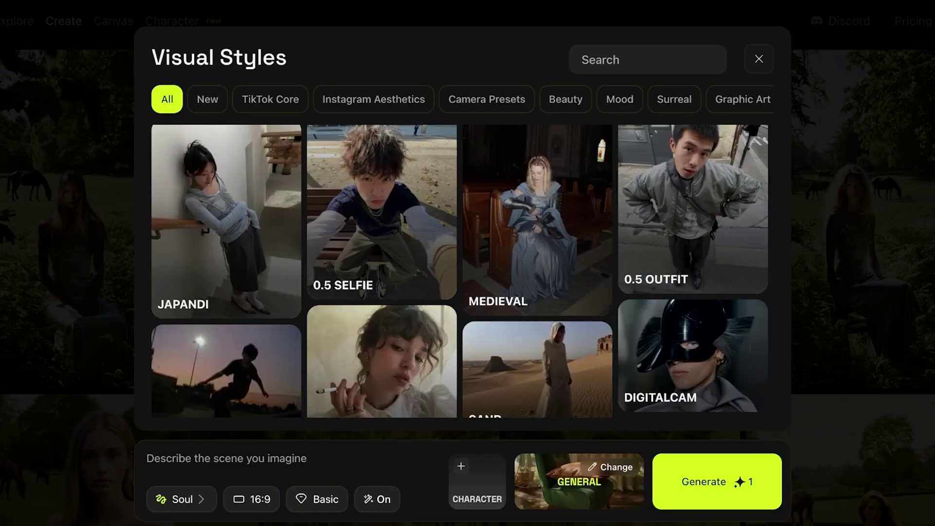
pyautogui.scroll(-5, 460, 271)
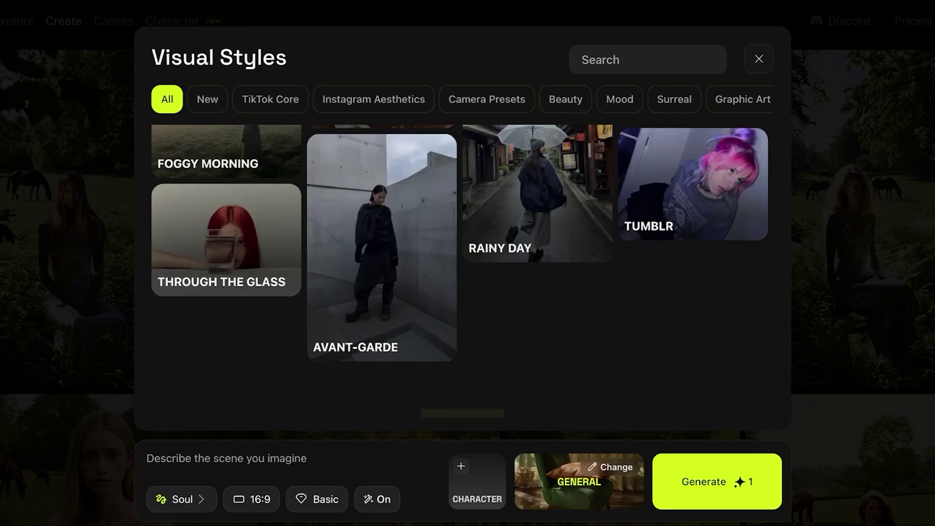
pyautogui.scroll(-1, 460, 271)
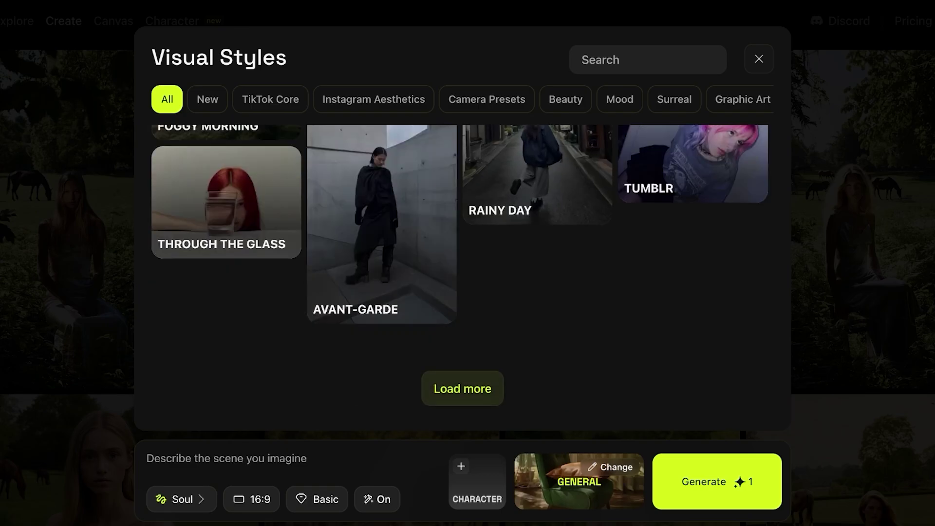
pyautogui.scroll(-5, 460, 271)
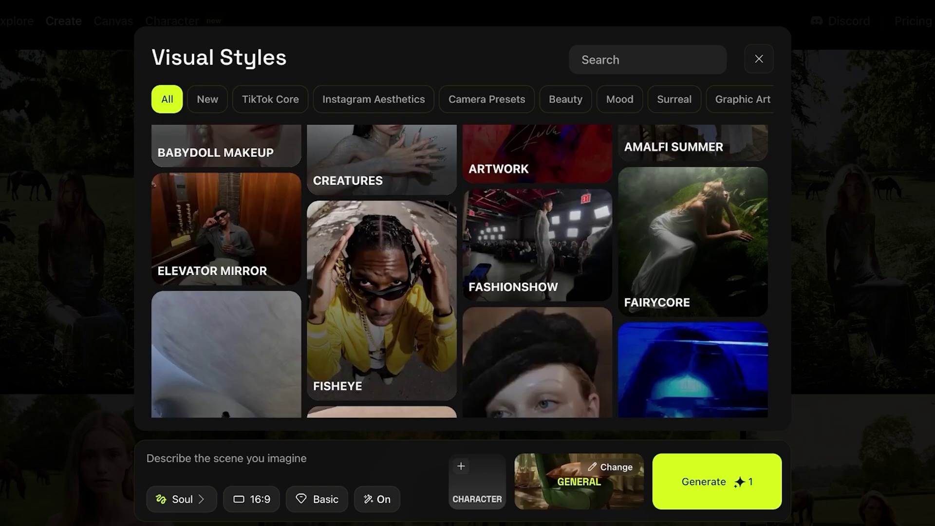
pyautogui.scroll(-15, 459, 271)
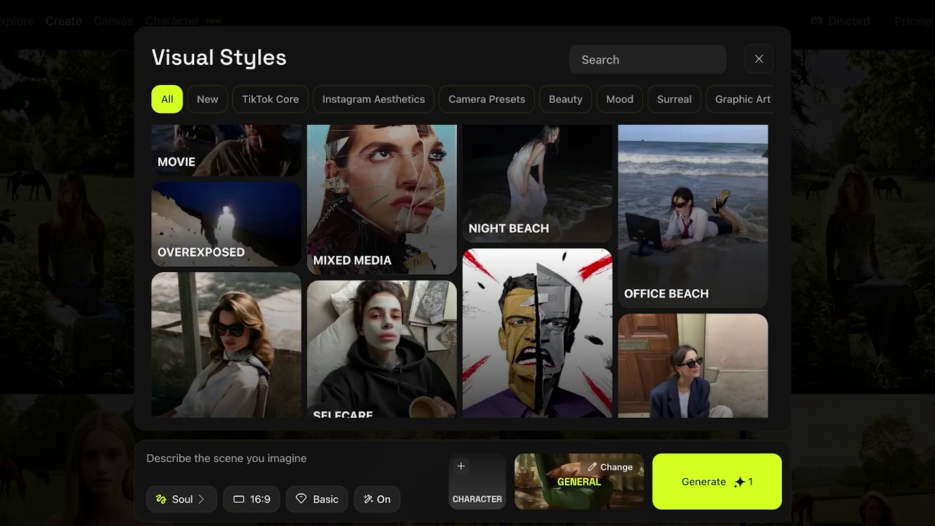
pyautogui.click(382, 219)
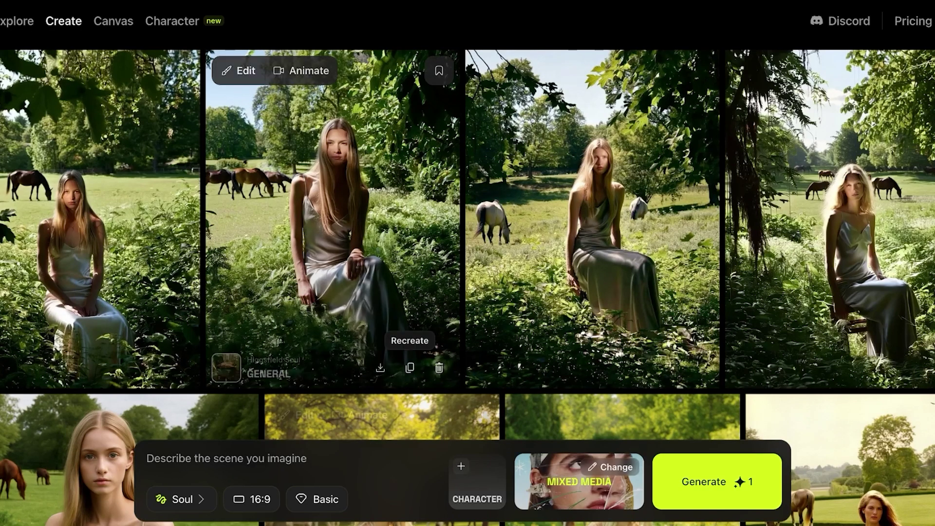
# Step: Copy the full prompt of the General portrait showing the long-haired woman seated in ferns with brown horses behind her
pyautogui.click(382, 219)
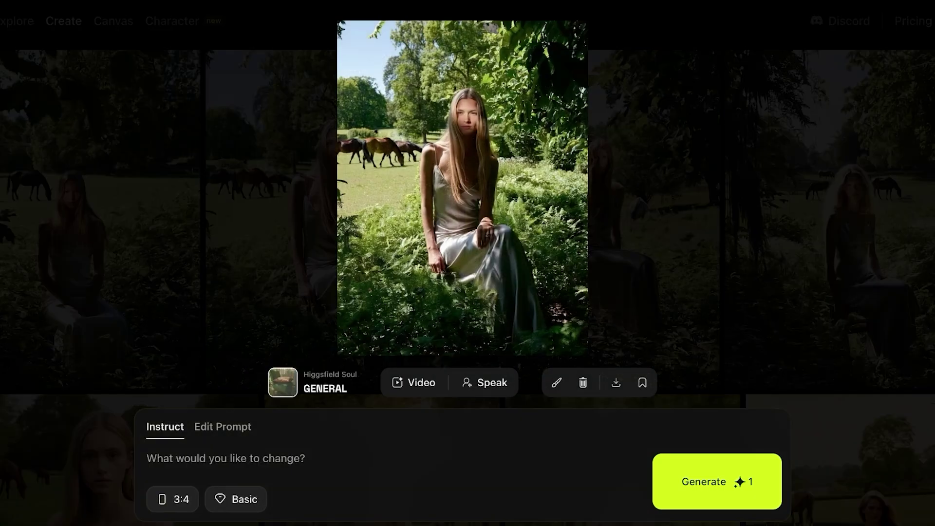
pyautogui.click(223, 426)
pyautogui.click(259, 445)
pyautogui.hotkey('ctrl', 'a')
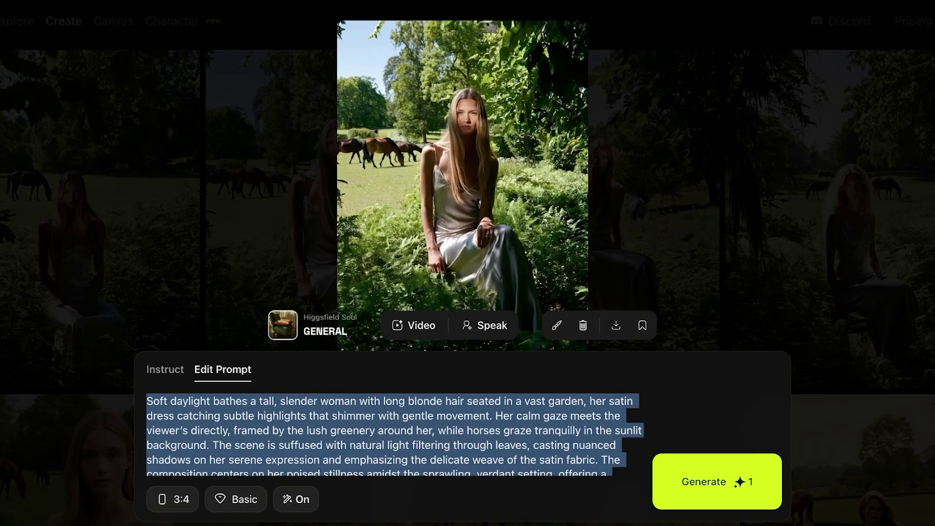
pyautogui.click(647, 219)
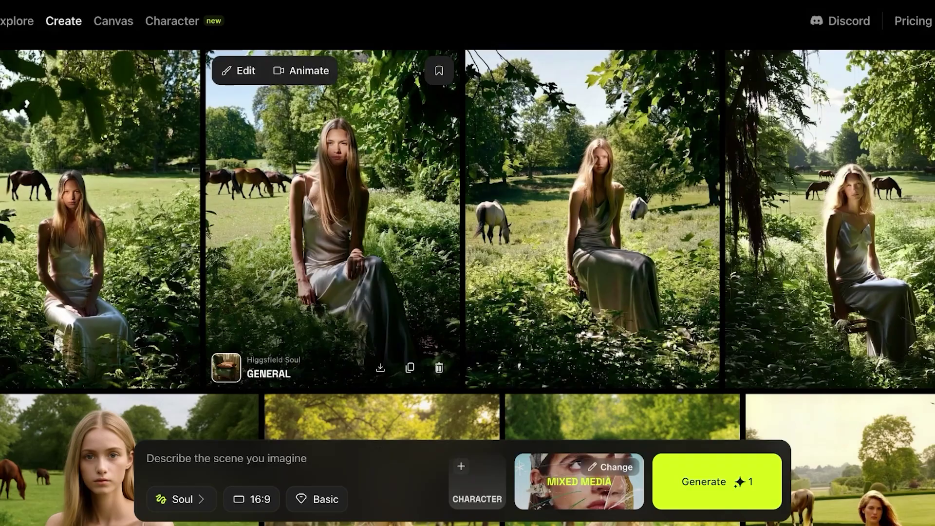
pyautogui.click(382, 220)
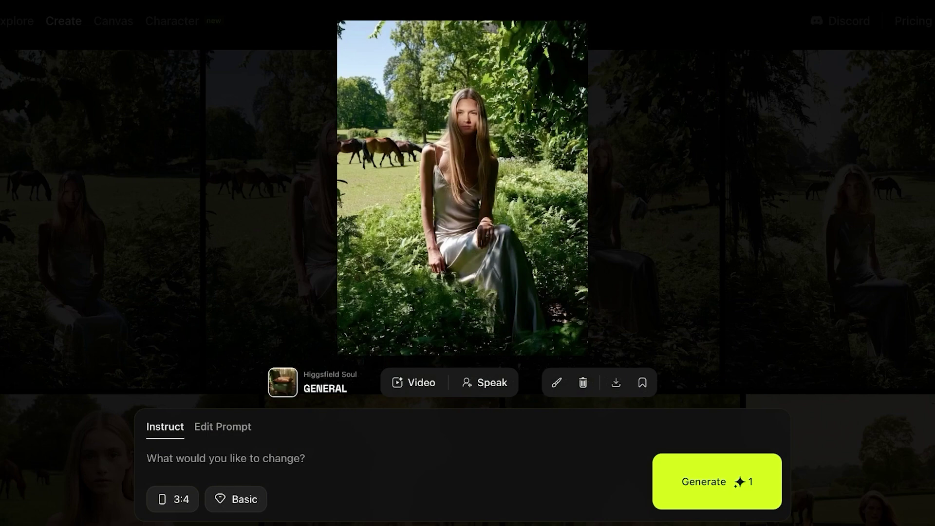
pyautogui.press('Escape')
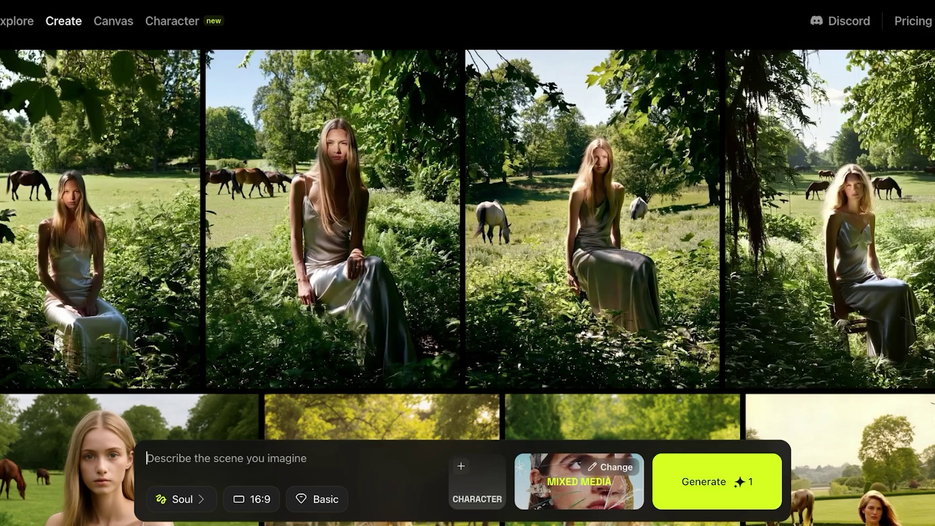
# Step: Paste the copied prompt as the scene description and generate images in the Mixed Media style
pyautogui.hotkey('ctrl', 'v')
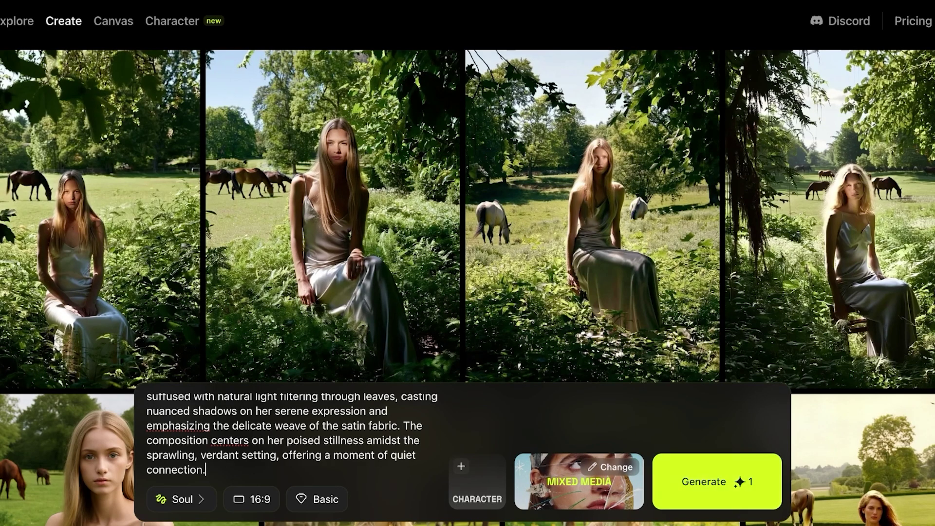
pyautogui.press('Return')
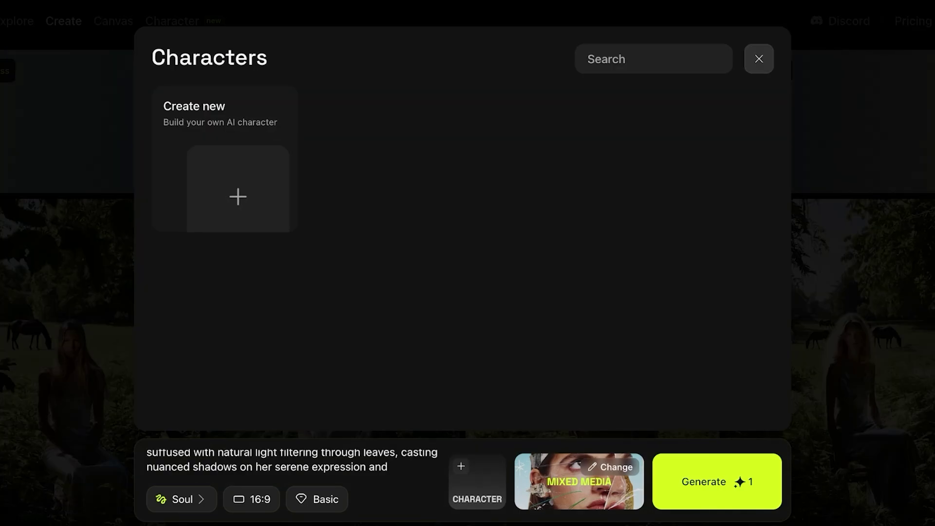
pyautogui.click(758, 59)
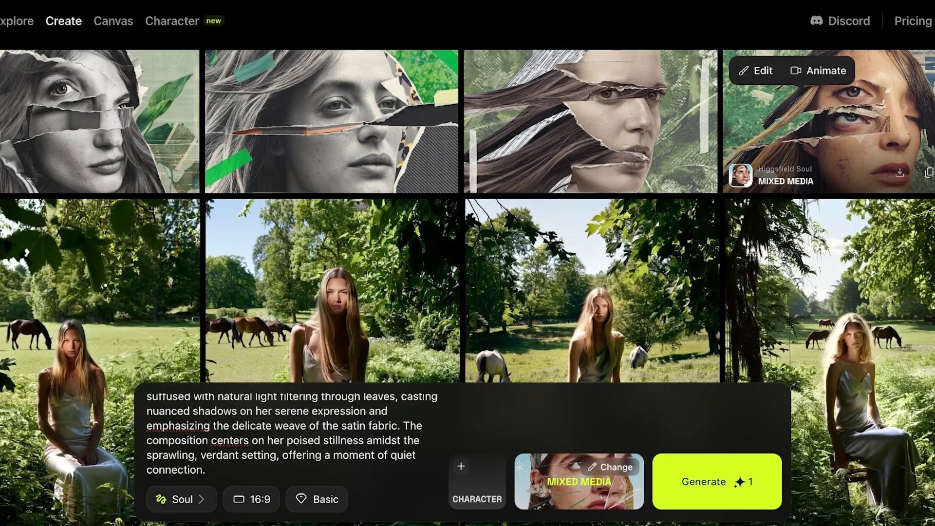
pyautogui.scroll(-1, 468, 288)
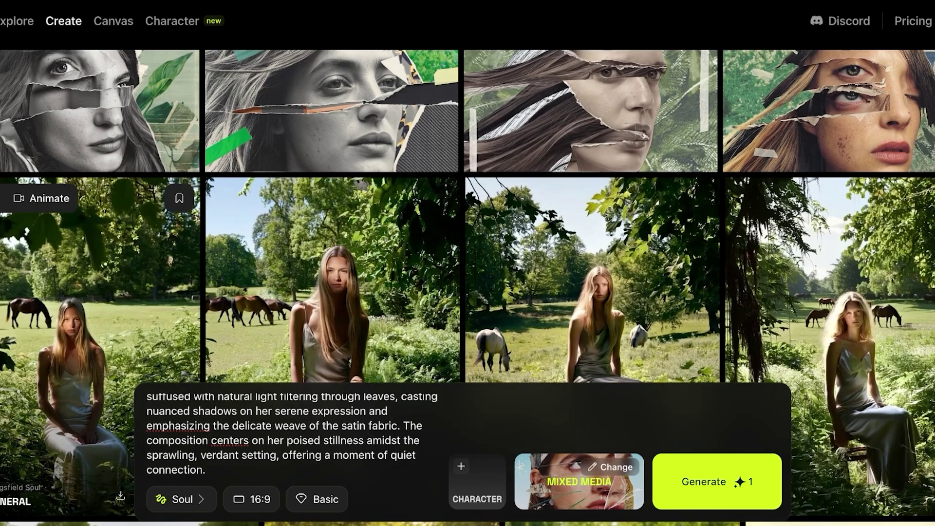
pyautogui.scroll(1, 467, 287)
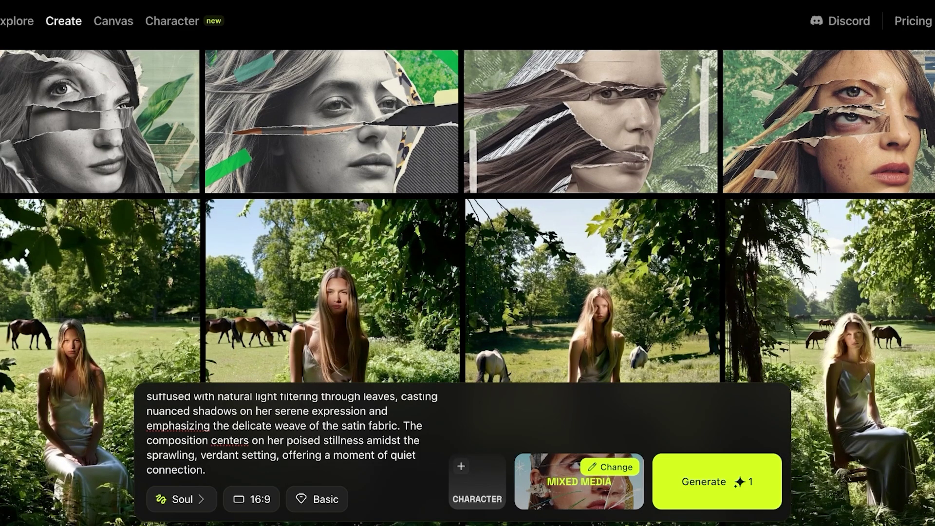
# Step: Change the visual style to Sand and generate images from the same prompt
pyautogui.click(610, 467)
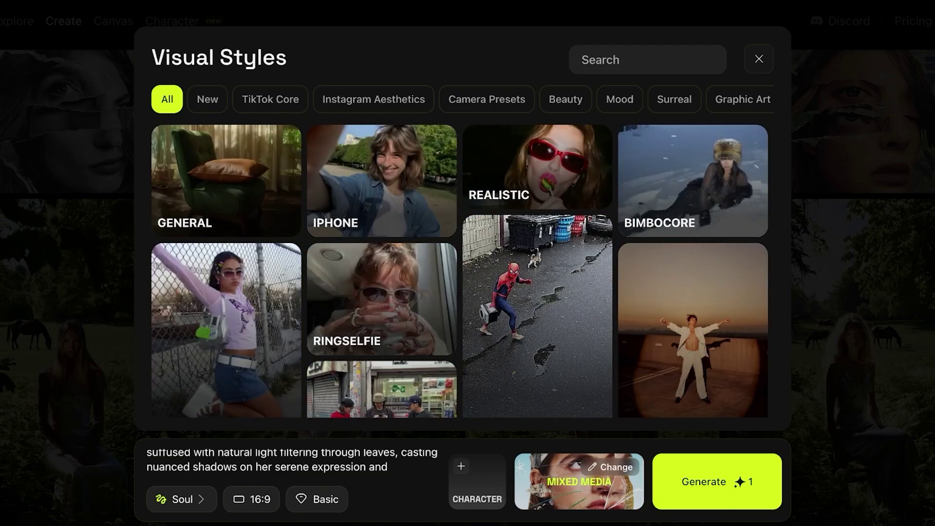
pyautogui.scroll(-5, 459, 272)
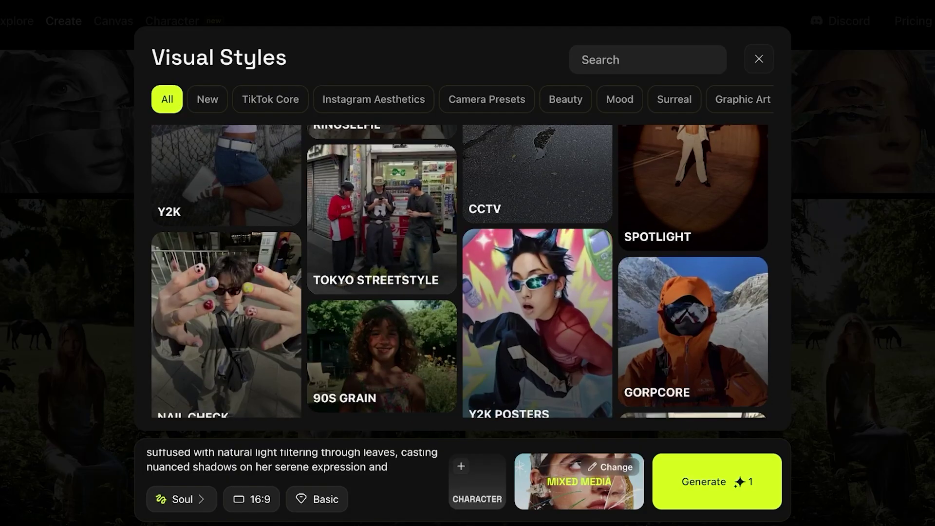
pyautogui.scroll(-5, 459, 272)
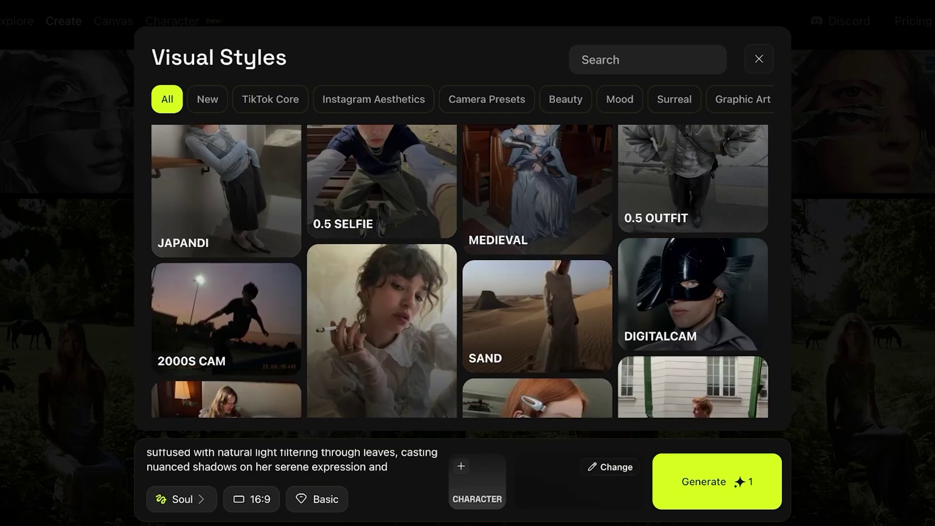
pyautogui.click(537, 316)
pyautogui.click(717, 481)
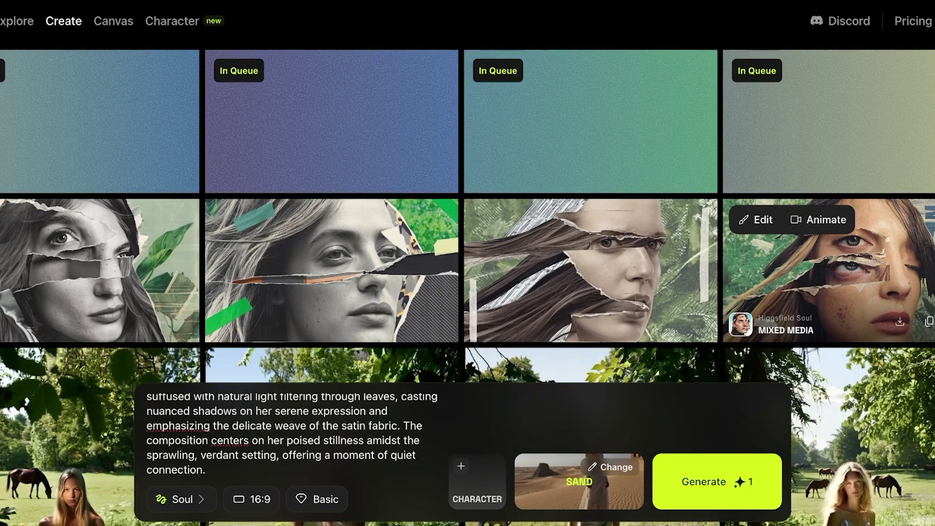
# Step: View a Mixed Media collage, a Sand desert portrait and a General garden portrait enlarged to compare the styles
pyautogui.click(828, 270)
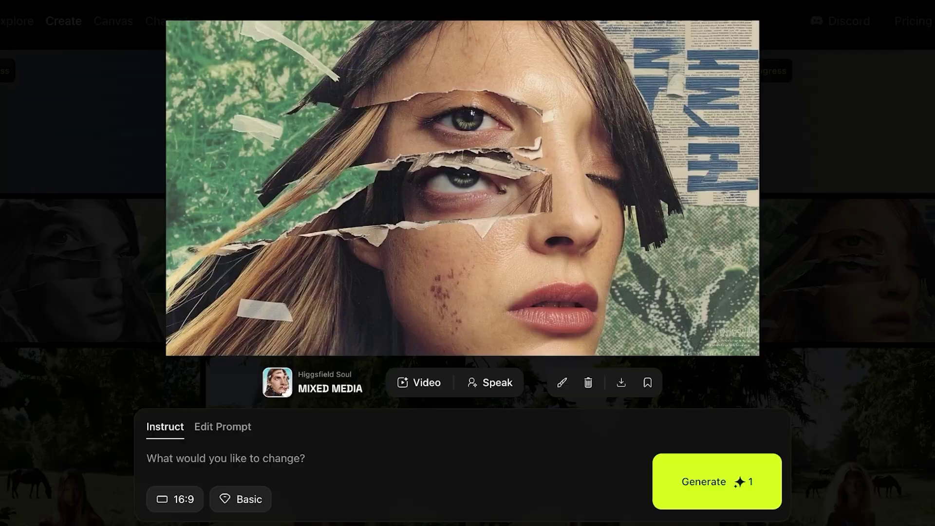
pyautogui.press('Escape')
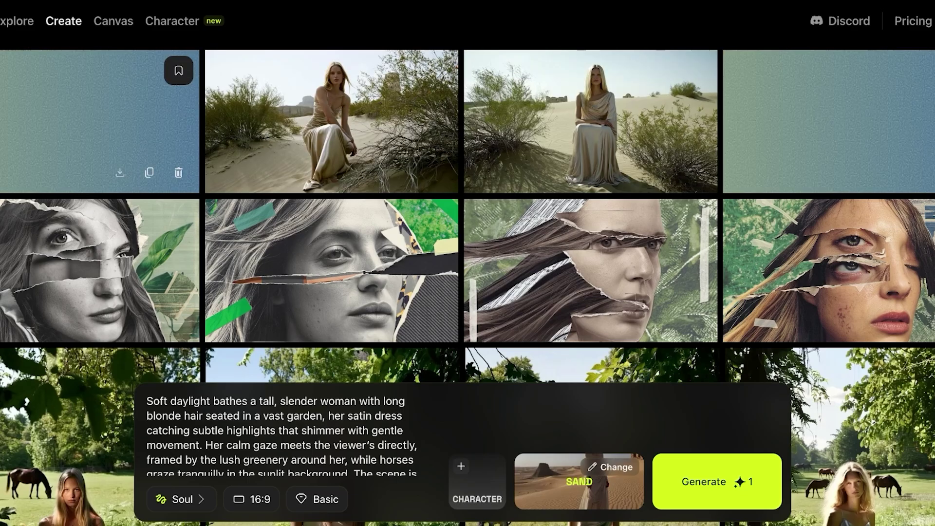
pyautogui.click(99, 121)
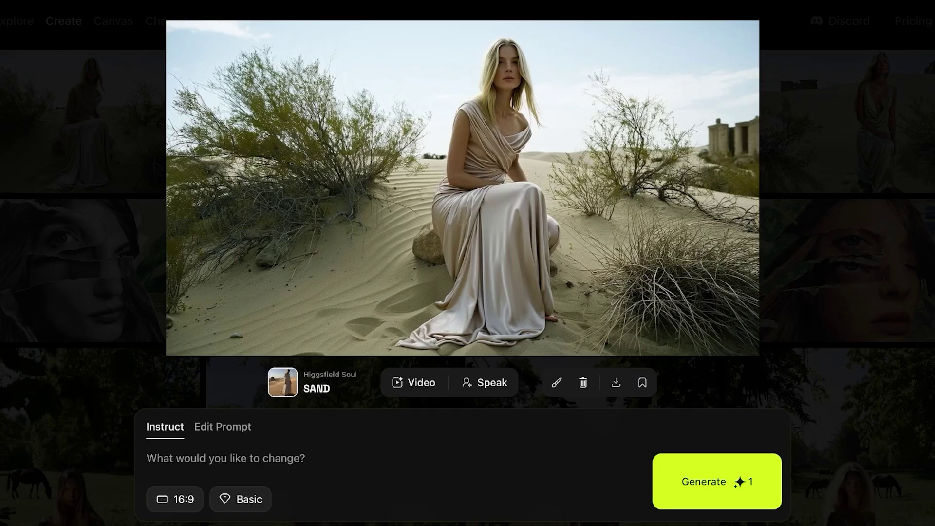
pyautogui.press('Escape')
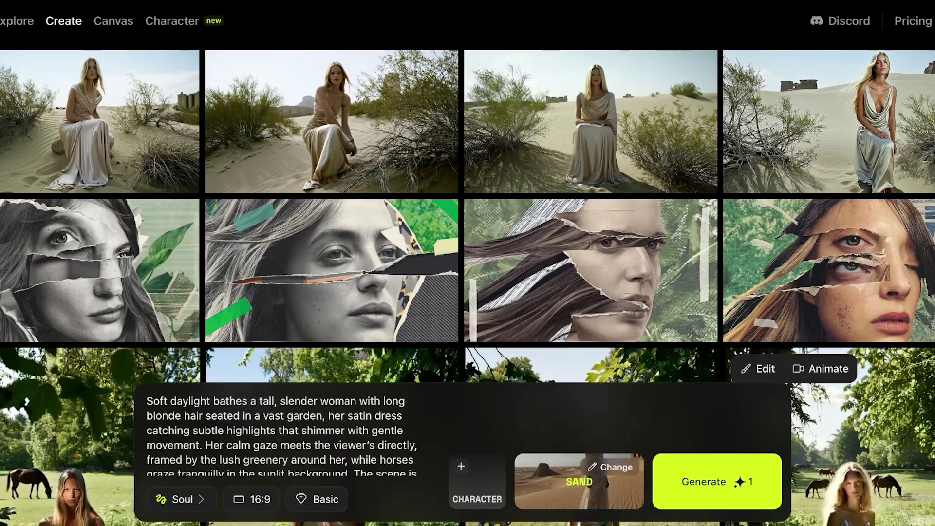
pyautogui.click(830, 414)
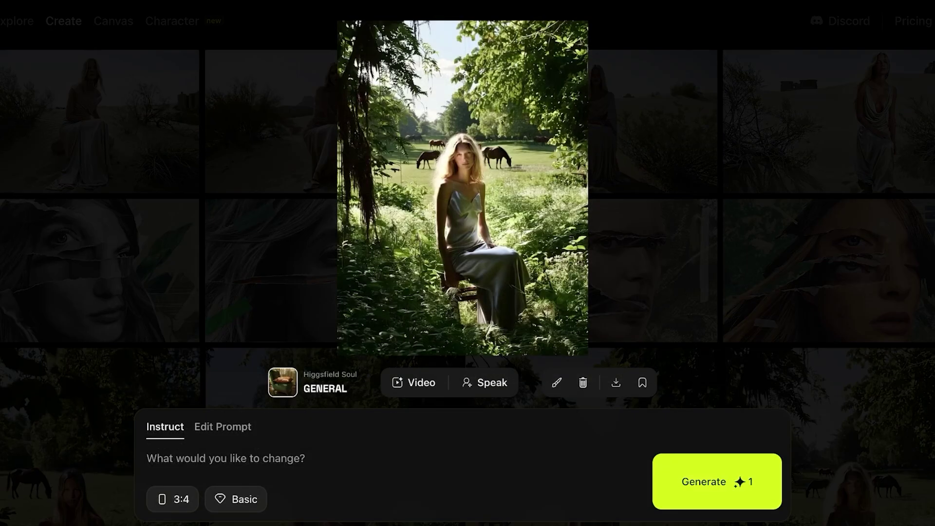
pyautogui.press('Escape')
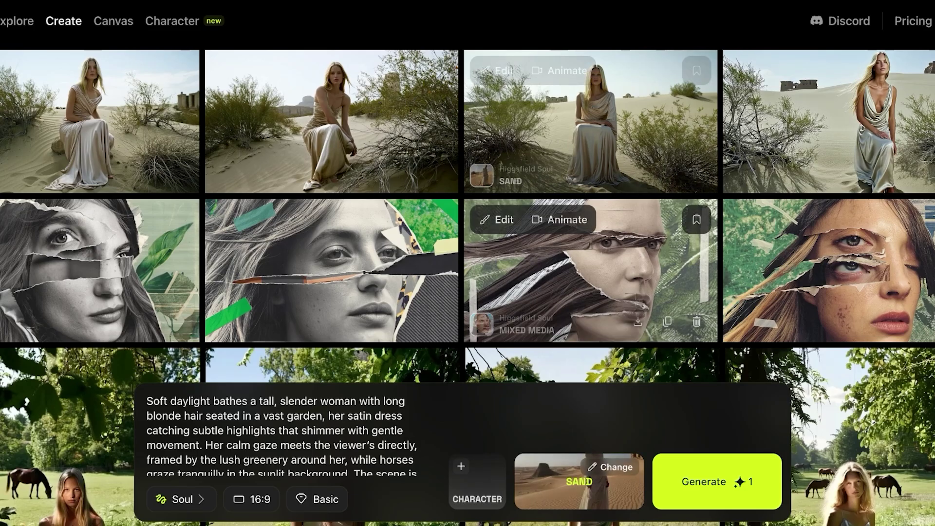
# Step: Change the visual style to Giant Accessory from the Surreal category and generate images from the same prompt
pyautogui.click(610, 467)
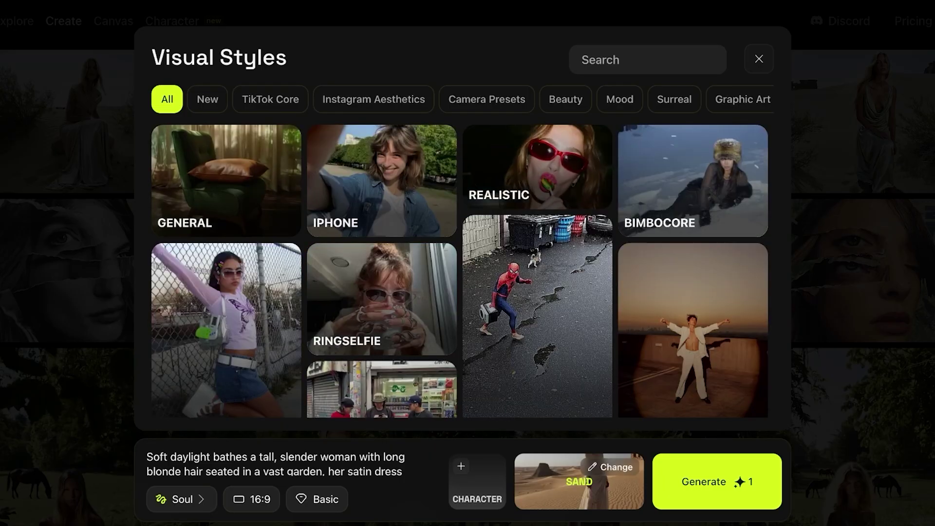
pyautogui.click(742, 99)
pyautogui.scroll(-3, 459, 270)
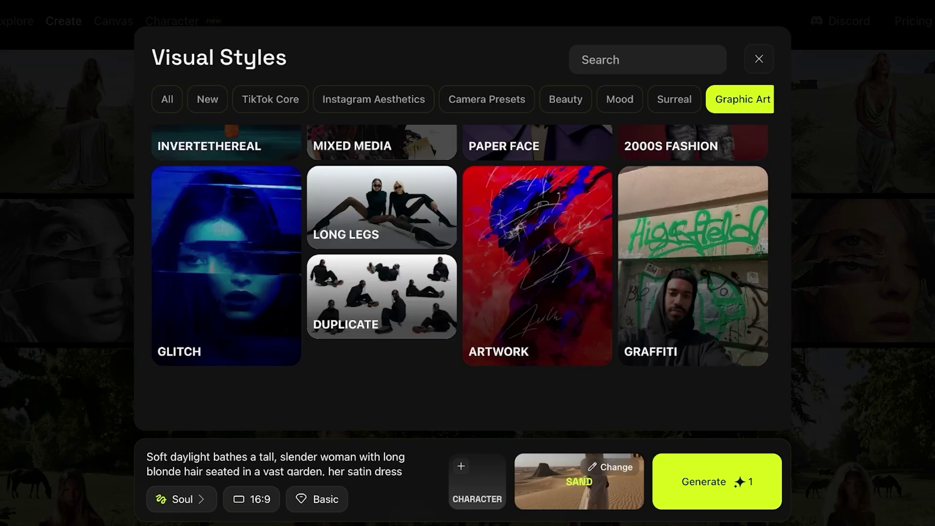
pyautogui.click(674, 99)
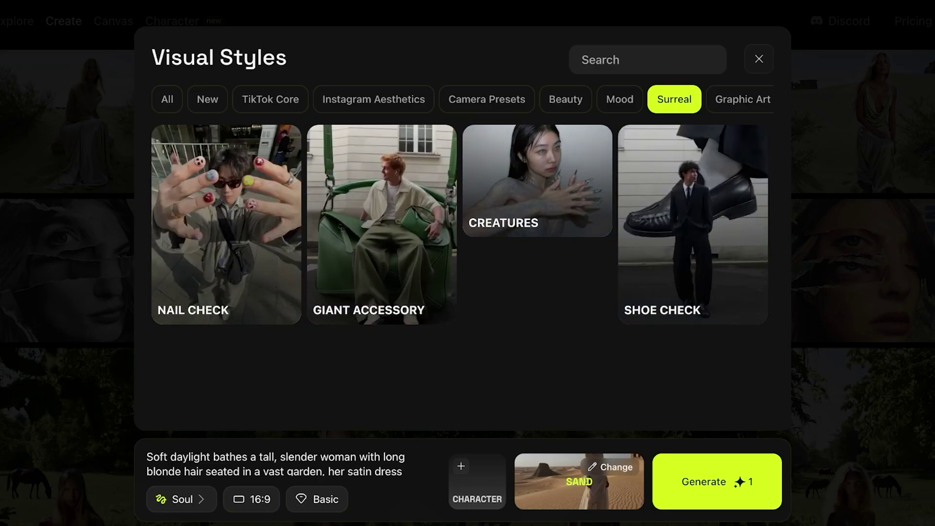
pyautogui.click(381, 224)
pyautogui.press('Return')
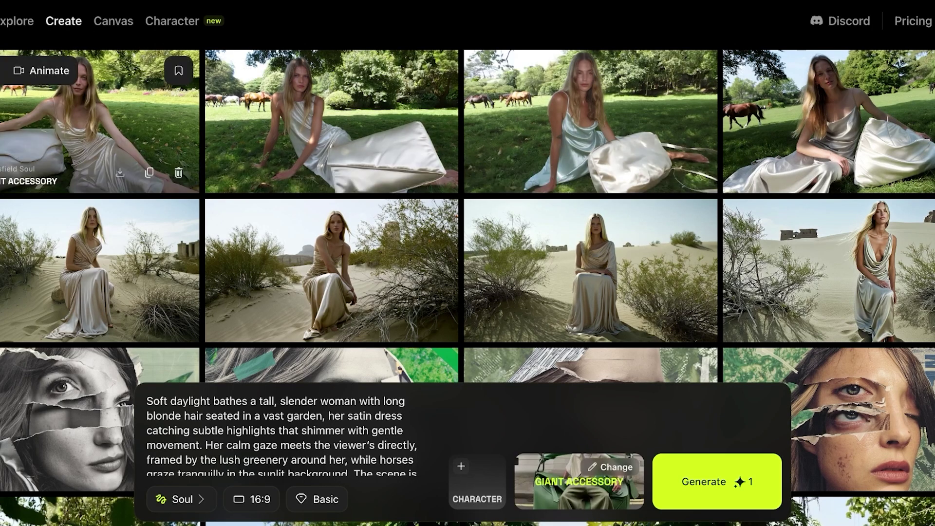
# Step: View three of the Giant Accessory images enlarged to examine the oversized satin bag beside the woman in the garden
pyautogui.click(99, 122)
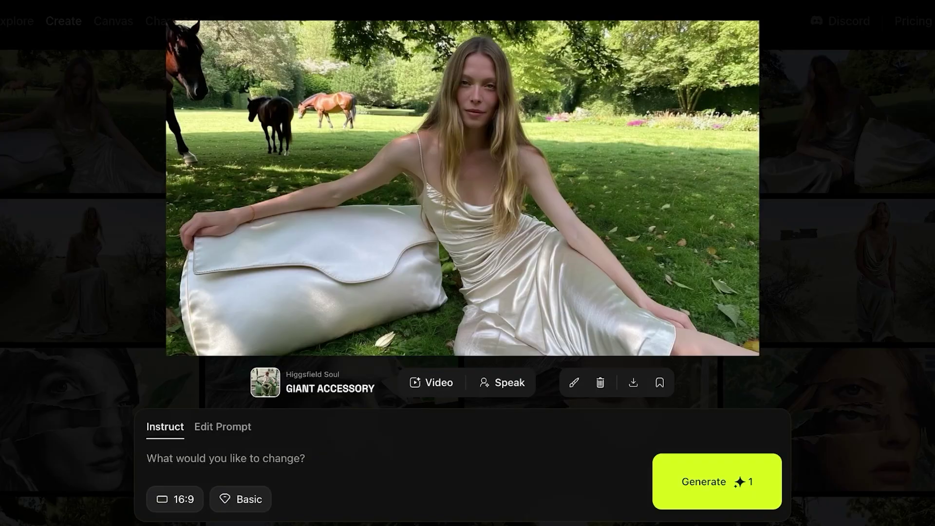
pyautogui.press('Escape')
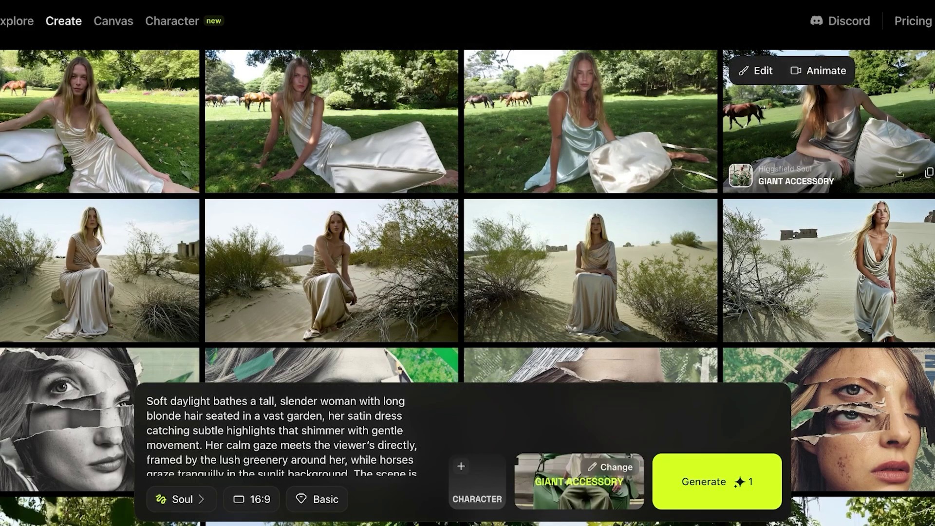
pyautogui.click(827, 126)
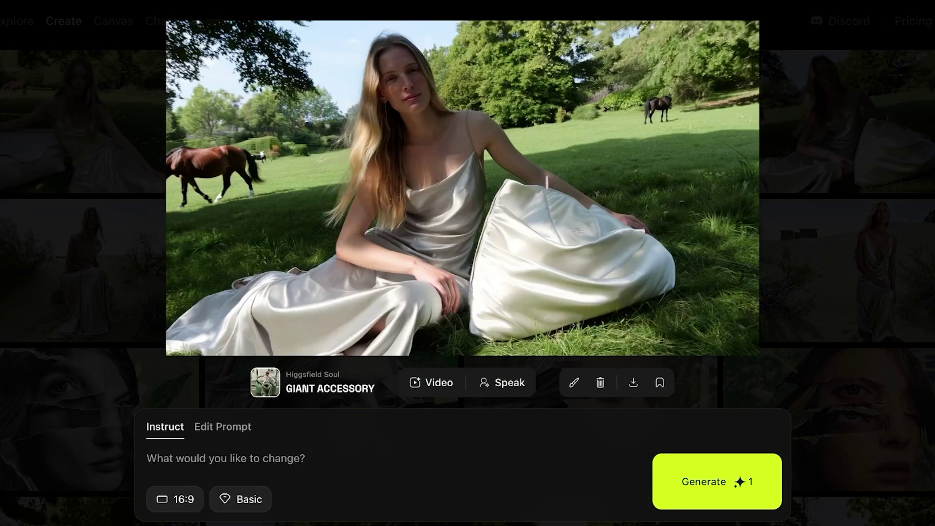
pyautogui.press('Escape')
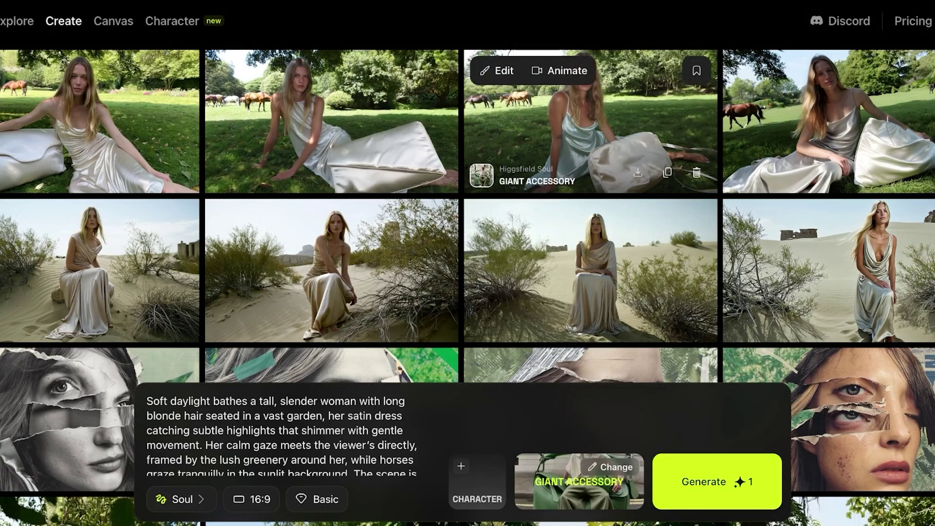
pyautogui.click(331, 121)
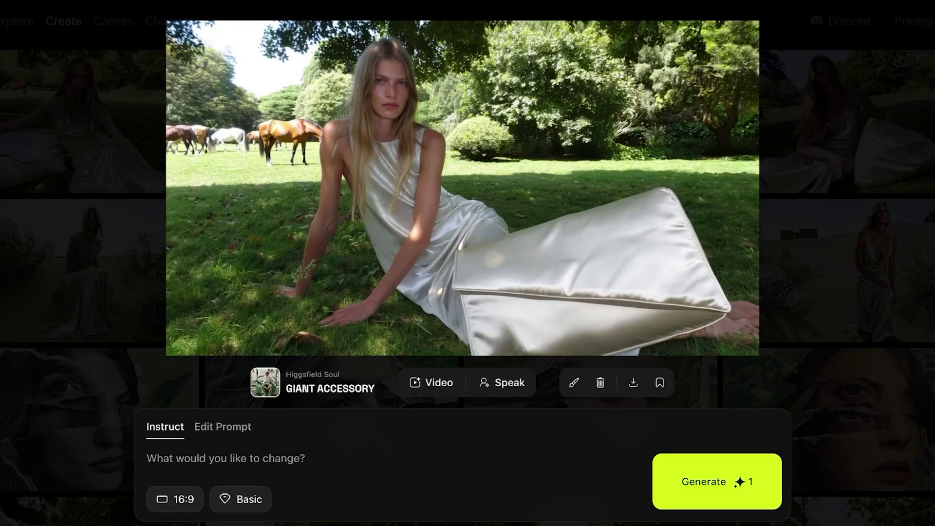
pyautogui.press('Escape')
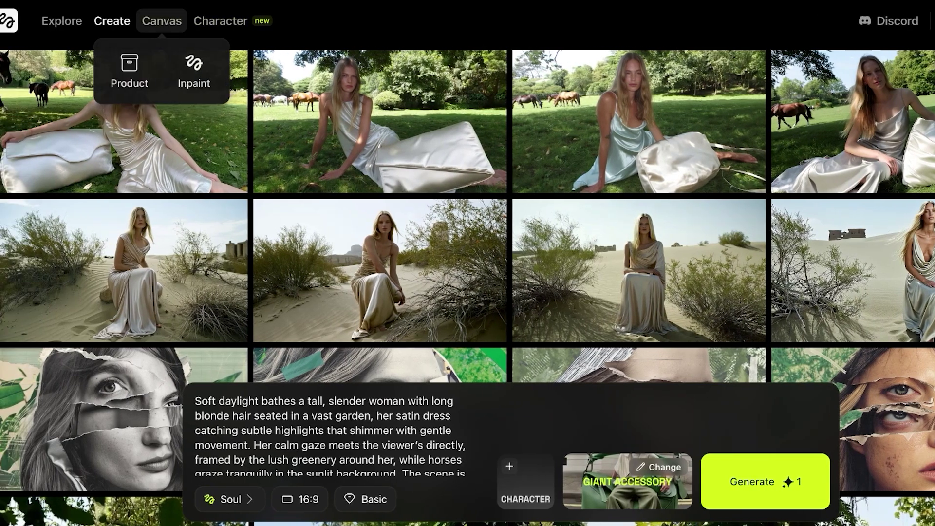
# Step: Look through the available creation types and the list of image models for the prompt
pyautogui.moveTo(63, 21)
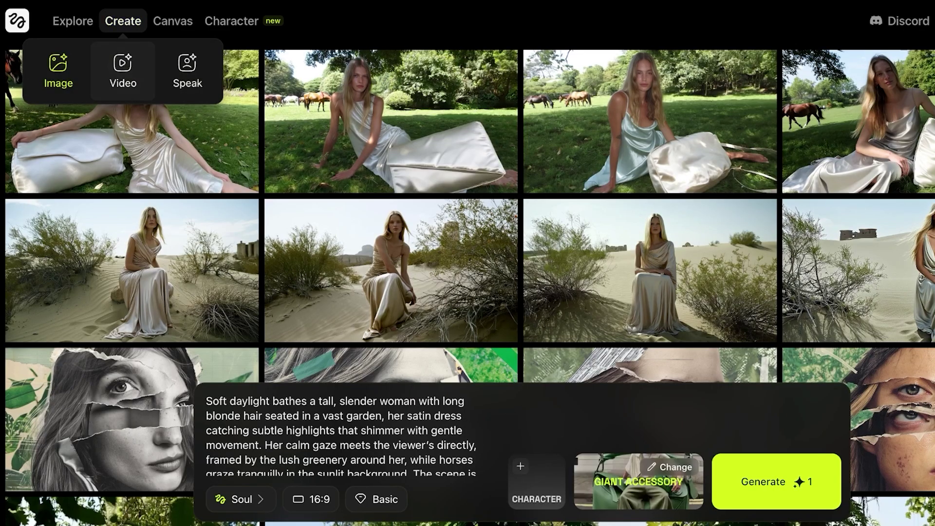
pyautogui.click(240, 499)
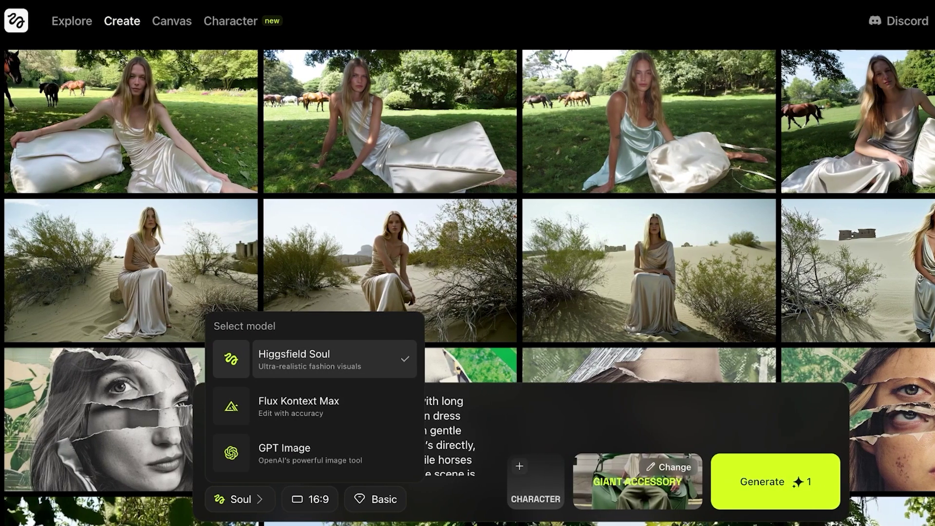
pyautogui.moveTo(60, 21)
pyautogui.click(122, 71)
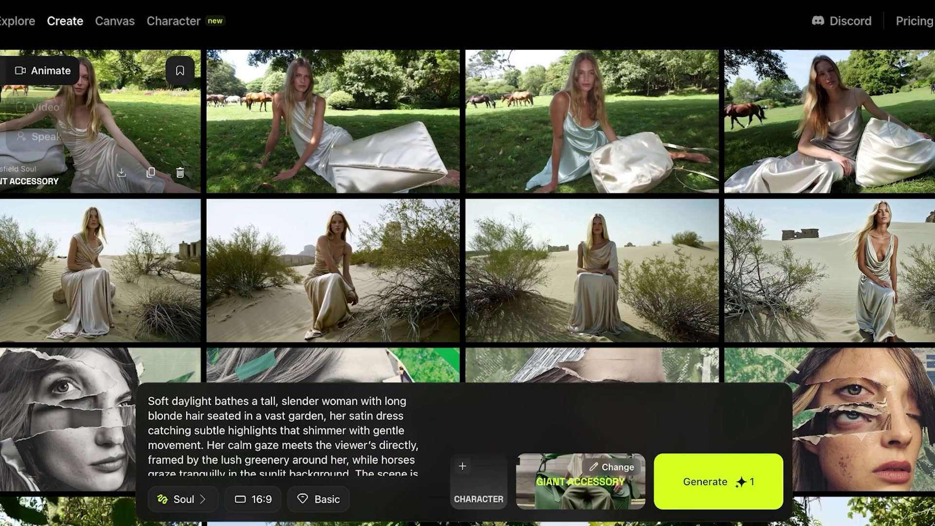
# Step: Examine the monthly prices, credits and included features of the Basic, Pro and Ultimate plans on the pricing page
pyautogui.scroll(-3, 331, 122)
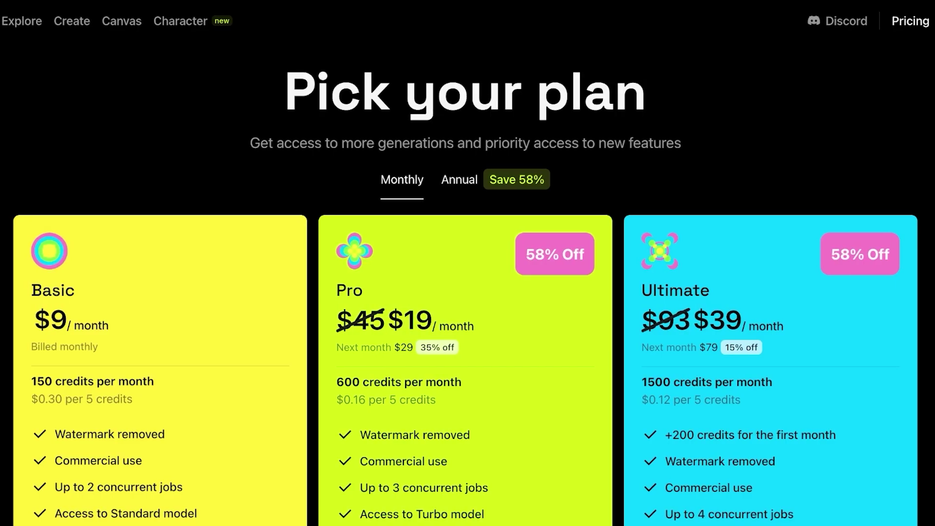
pyautogui.scroll(-3, 468, 292)
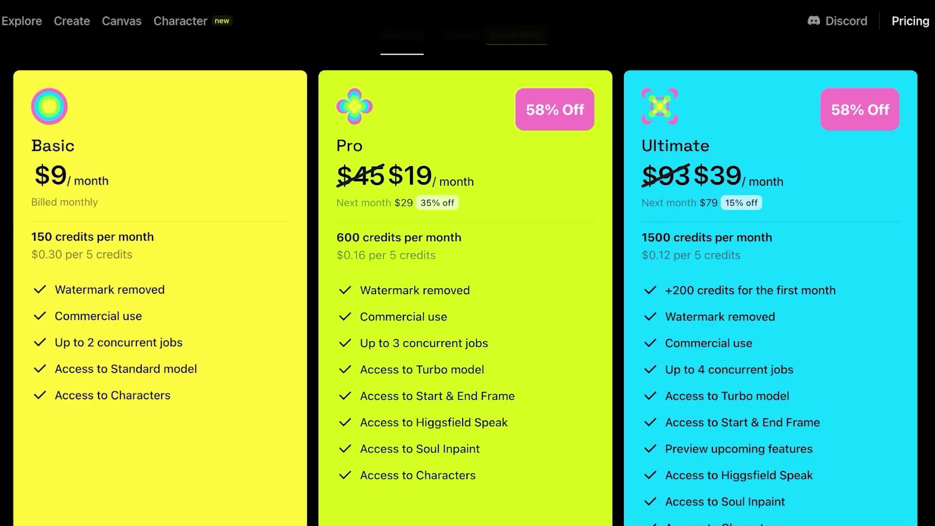
pyautogui.scroll(1, 465, 297)
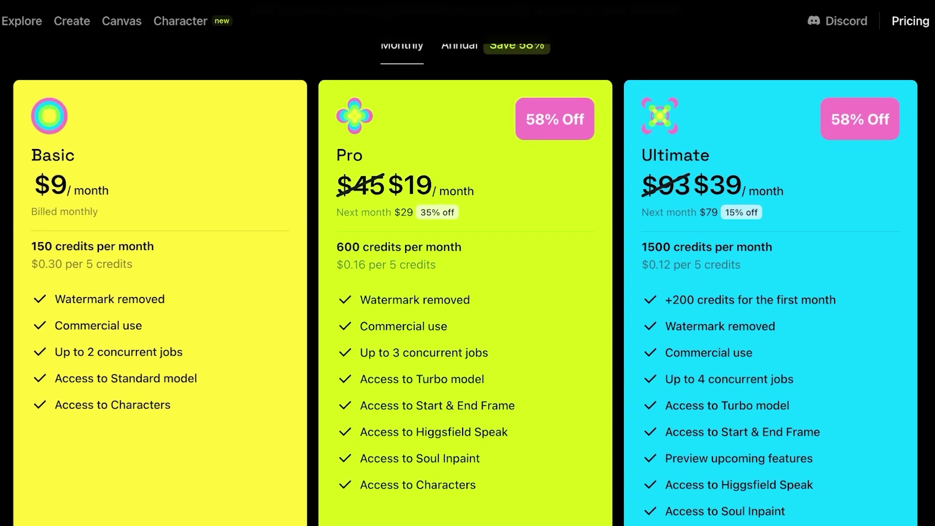
pyautogui.scroll(-1, 465, 297)
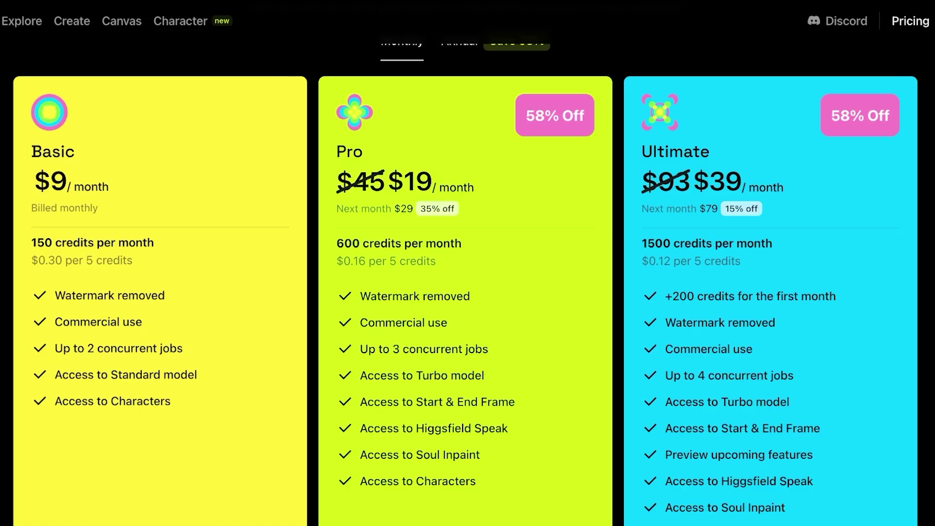
pyautogui.scroll(-1, 465, 301)
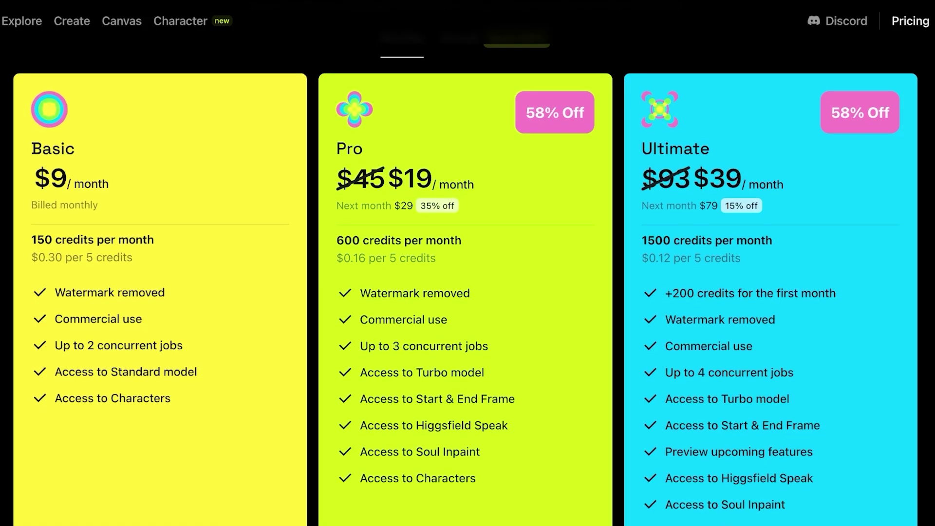
pyautogui.scroll(-1, 467, 292)
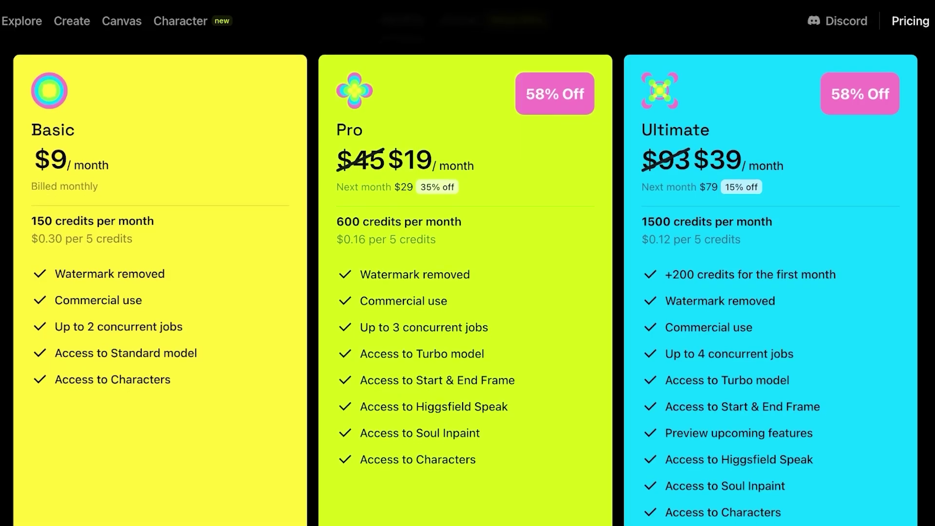
pyautogui.scroll(-1, 467, 293)
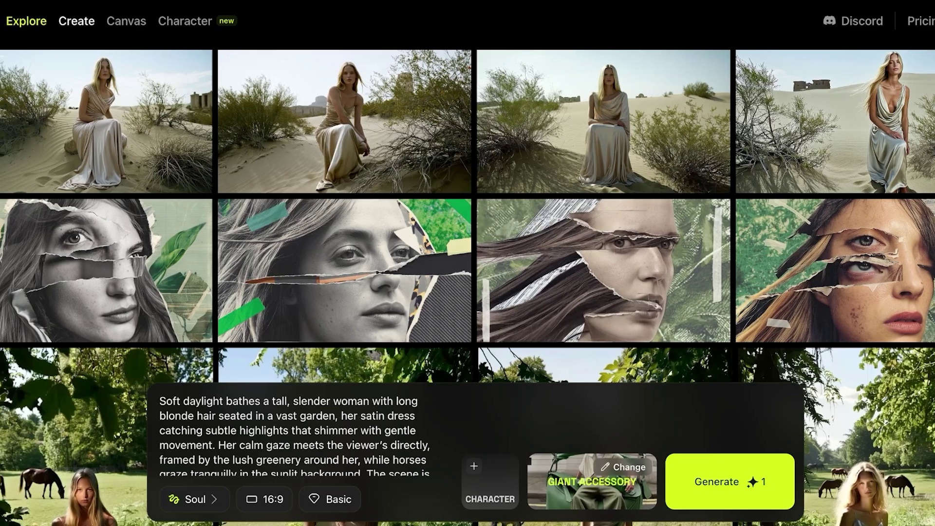
# Step: Open the Explore page and browse its Visual Effects presets and example clips
pyautogui.click(22, 21)
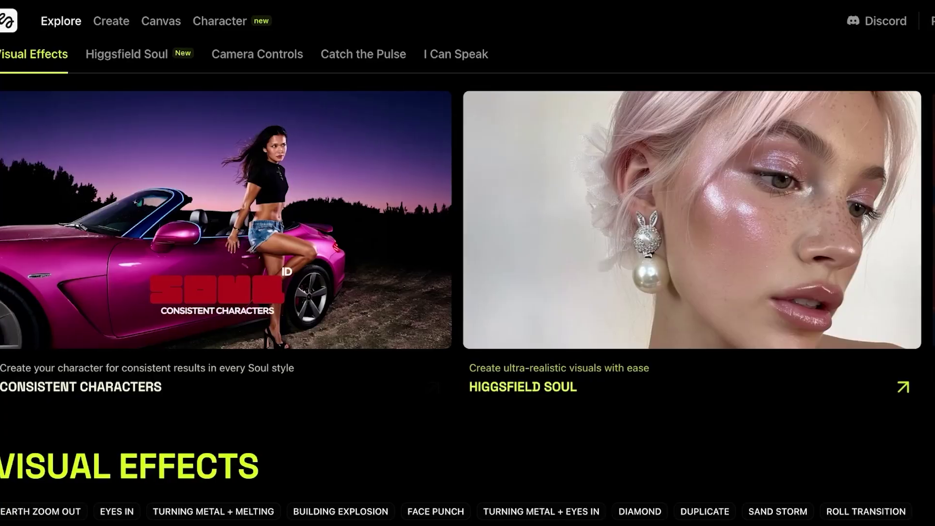
pyautogui.scroll(-2, 468, 292)
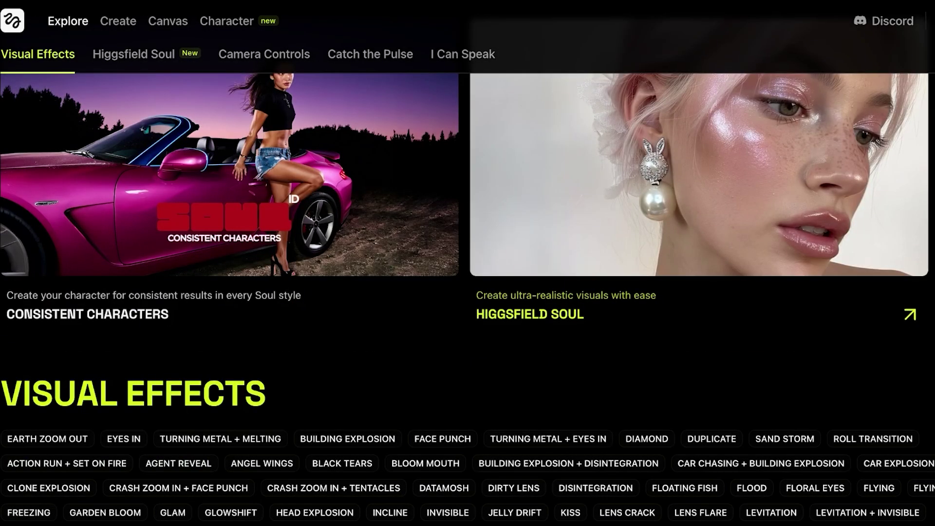
pyautogui.scroll(-10, 511, 219)
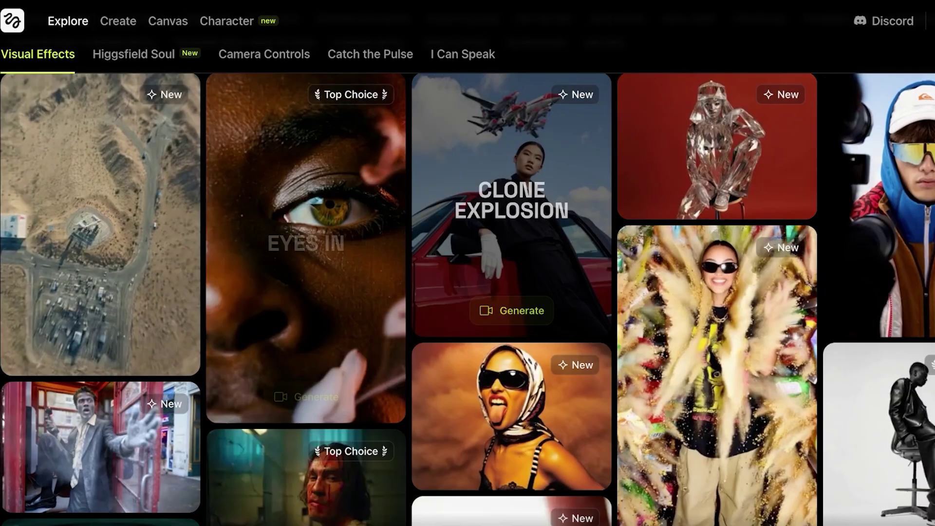
# Step: Browse the Higgsfield Soul style presets and sample images on the Explore page
pyautogui.click(133, 54)
pyautogui.scroll(-4, 467, 300)
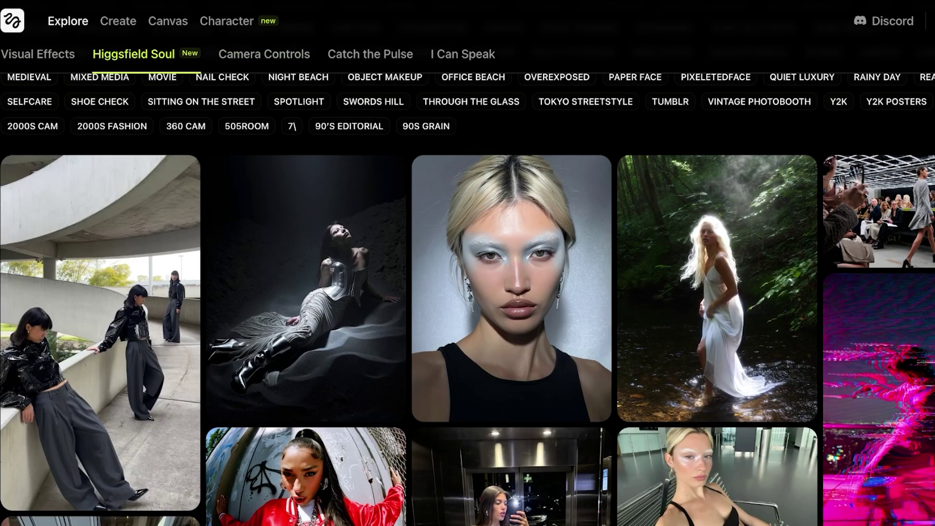
pyautogui.scroll(-4, 467, 292)
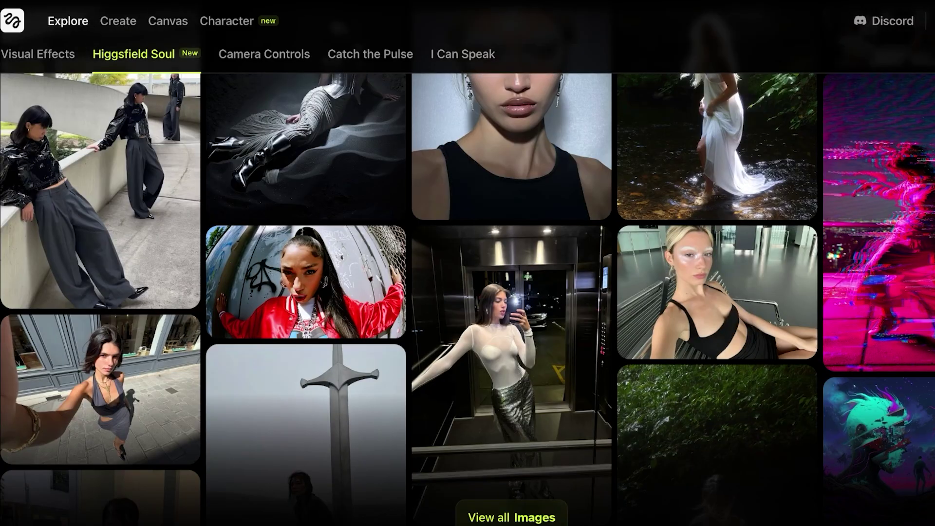
pyautogui.scroll(-3, 467, 292)
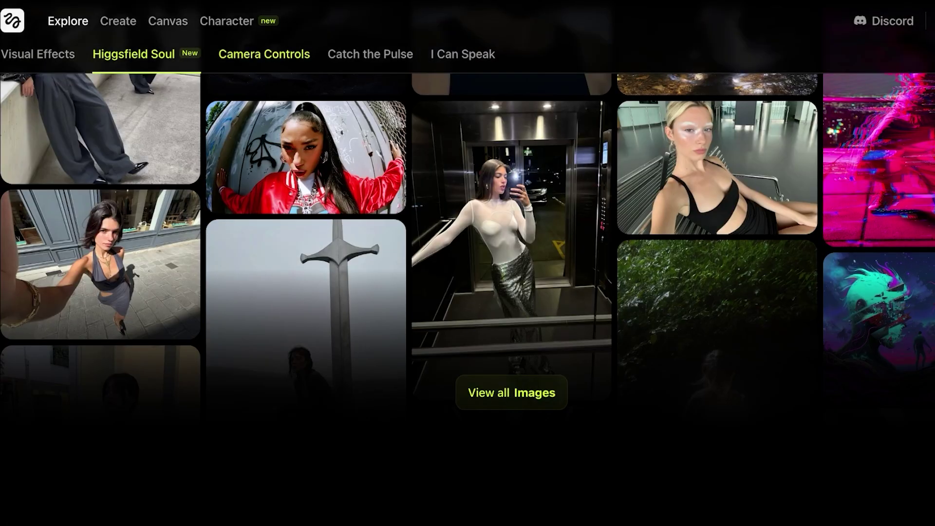
# Step: Browse the Camera Controls and Catch the Pulse presets, then return to the Visual Effects section of the Explore page
pyautogui.click(264, 54)
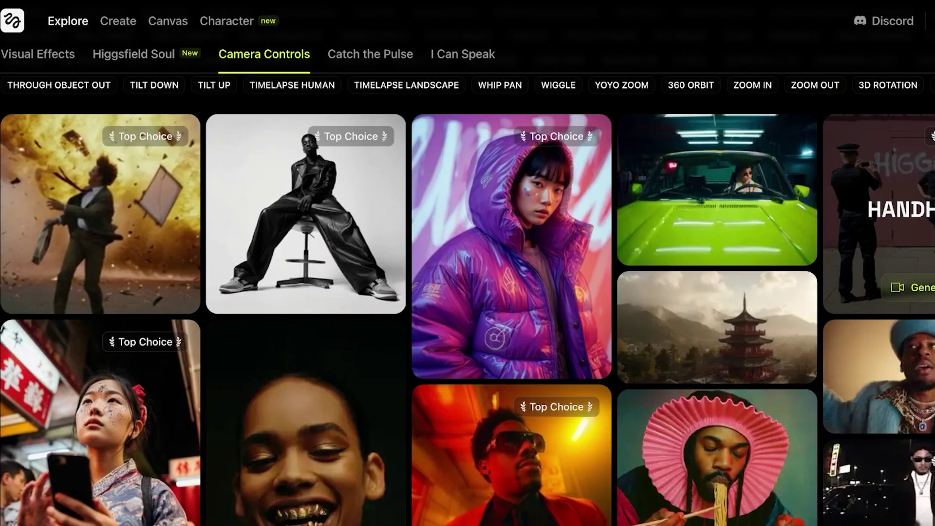
pyautogui.scroll(-4, 468, 292)
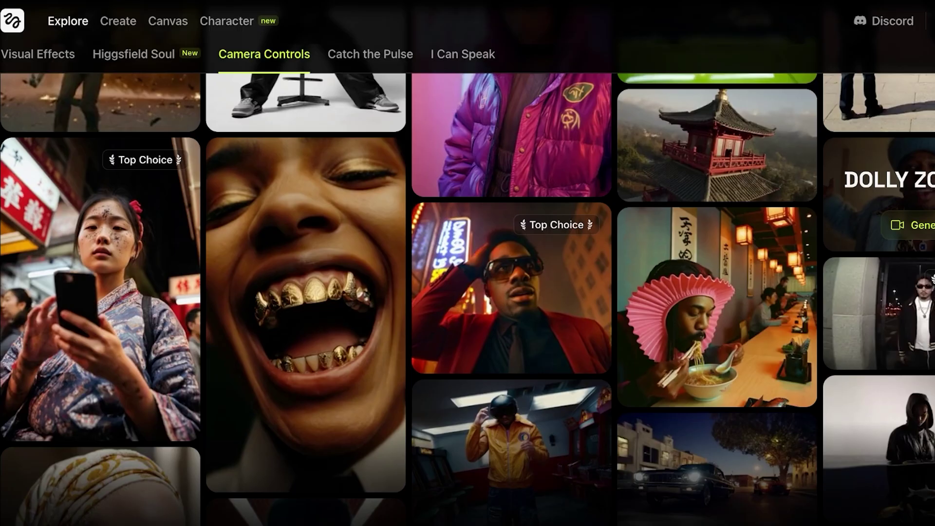
pyautogui.scroll(-6, 467, 263)
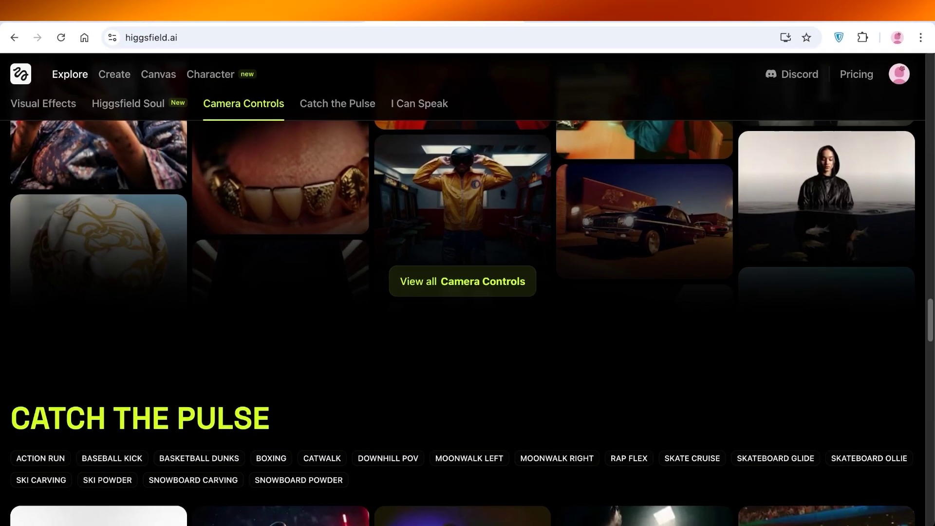
pyautogui.scroll(-14, 644, 294)
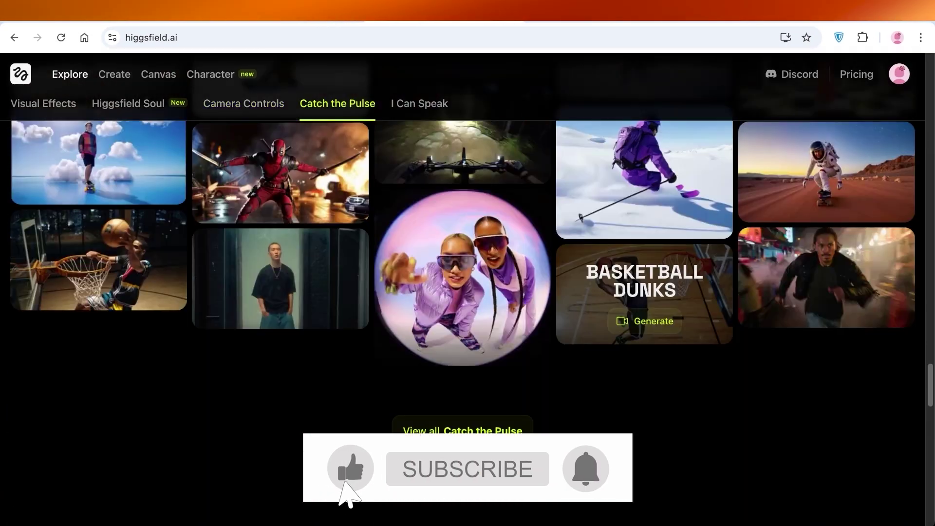
pyautogui.scroll(6, 468, 292)
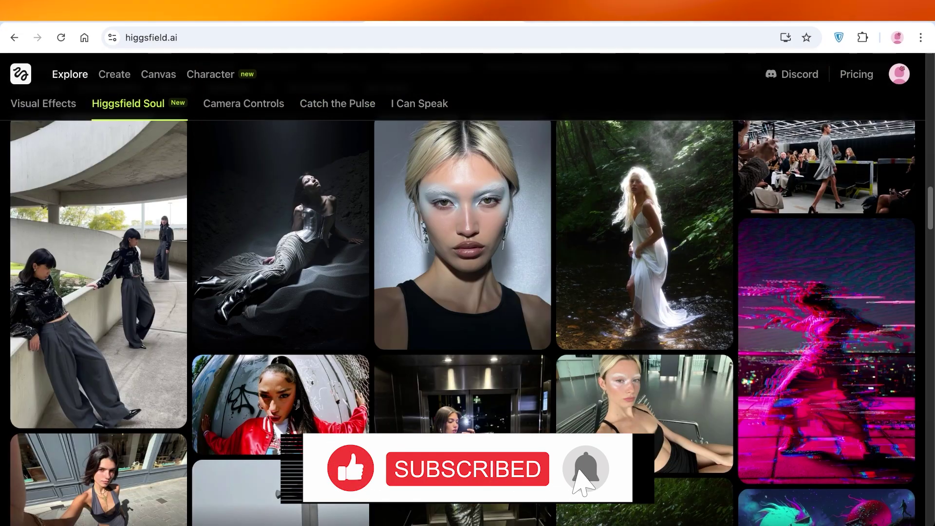
pyautogui.scroll(10, 467, 292)
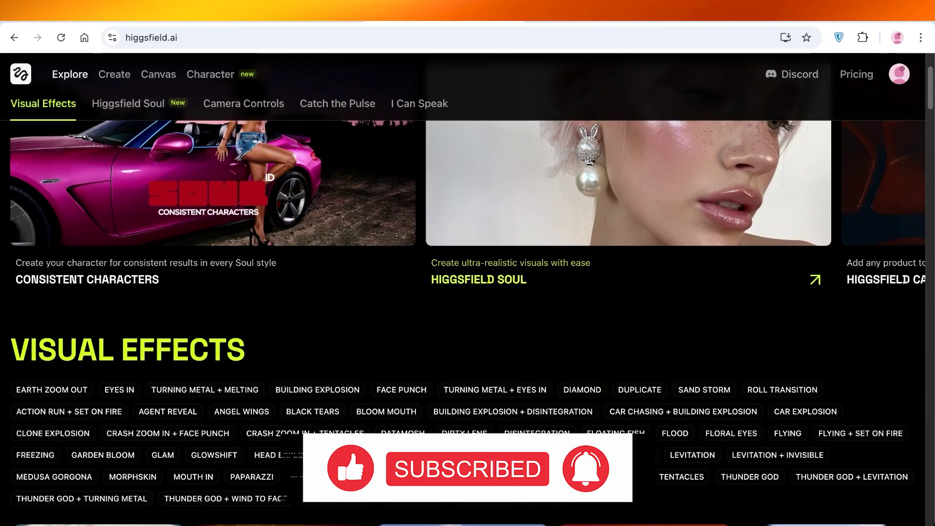